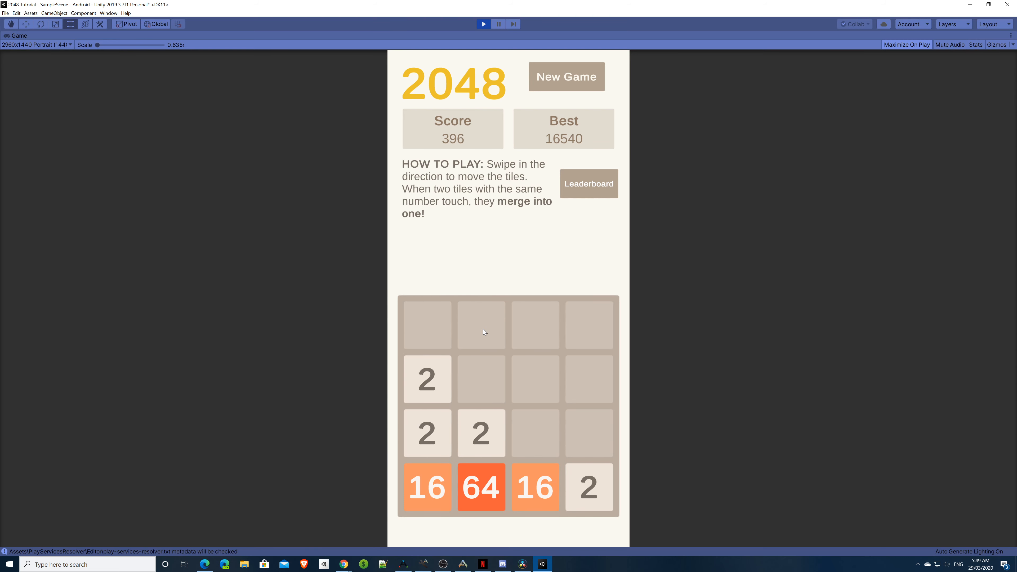
pyautogui.press('Right')
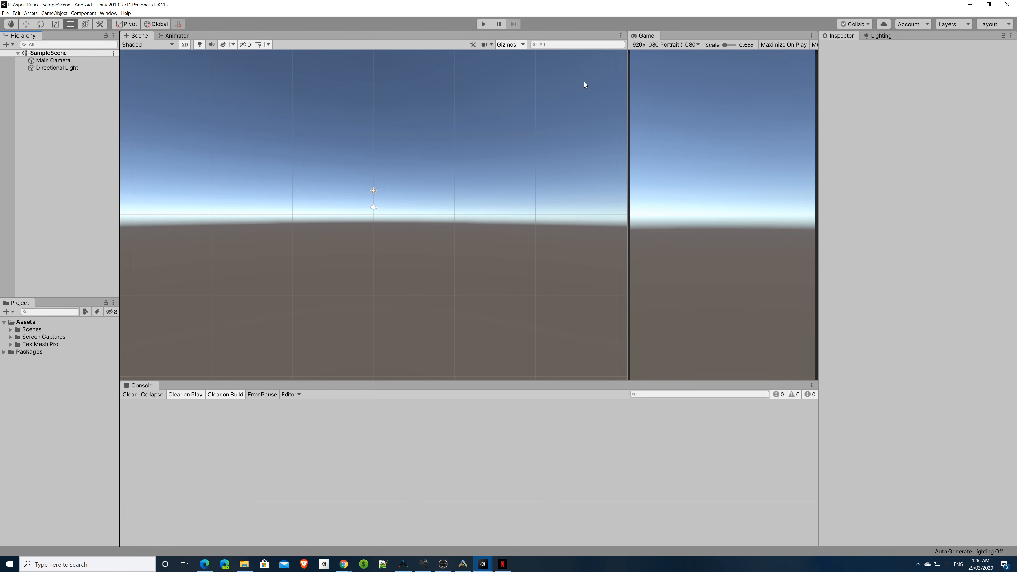
# Step: Preview the Game view at 2960x1440 Portrait and 1280x720 Portrait, and return it to 1920x1080 Portrait
pyautogui.click(636, 46)
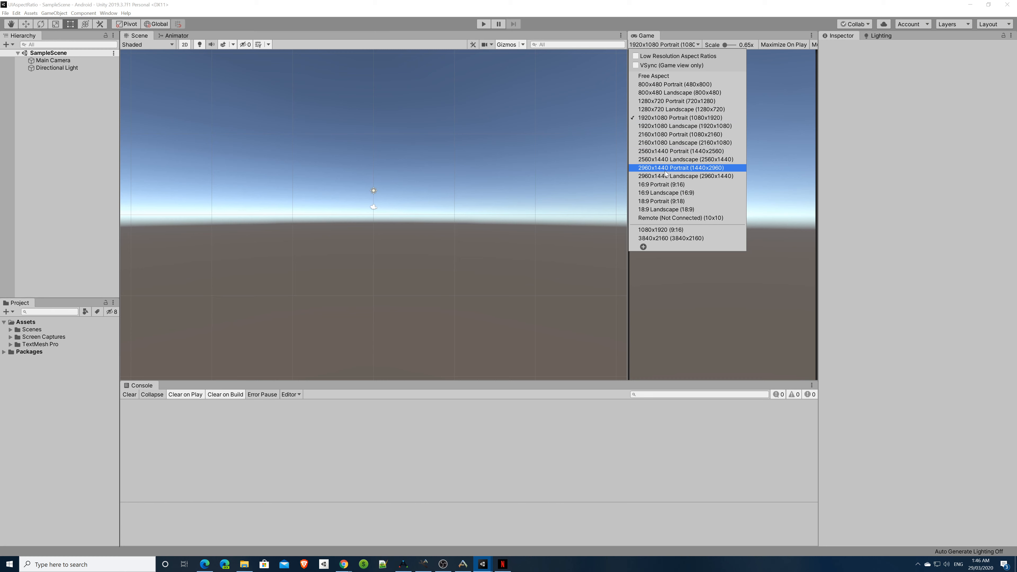
pyautogui.click(686, 167)
pyautogui.click(672, 43)
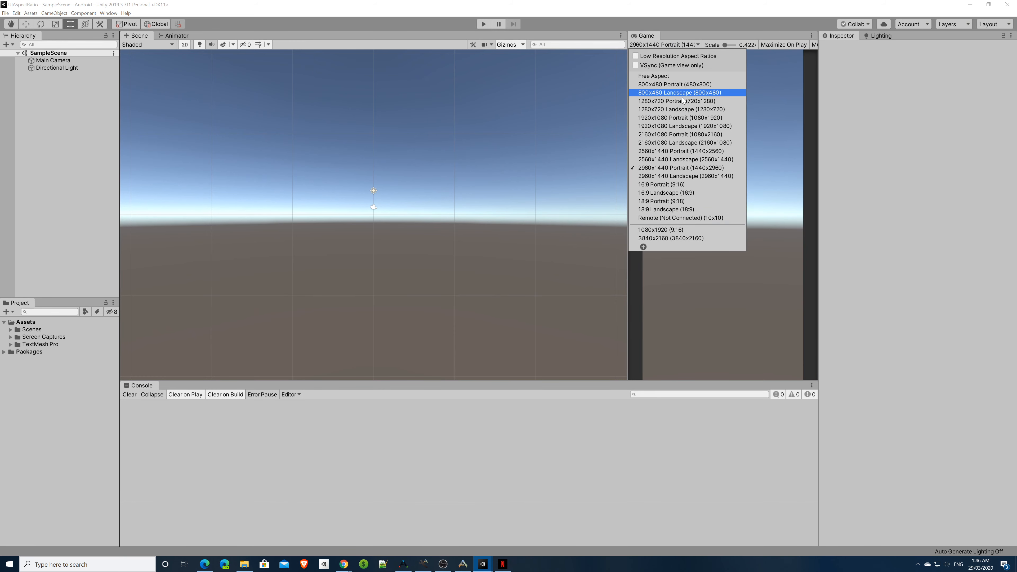
pyautogui.click(681, 93)
pyautogui.click(674, 46)
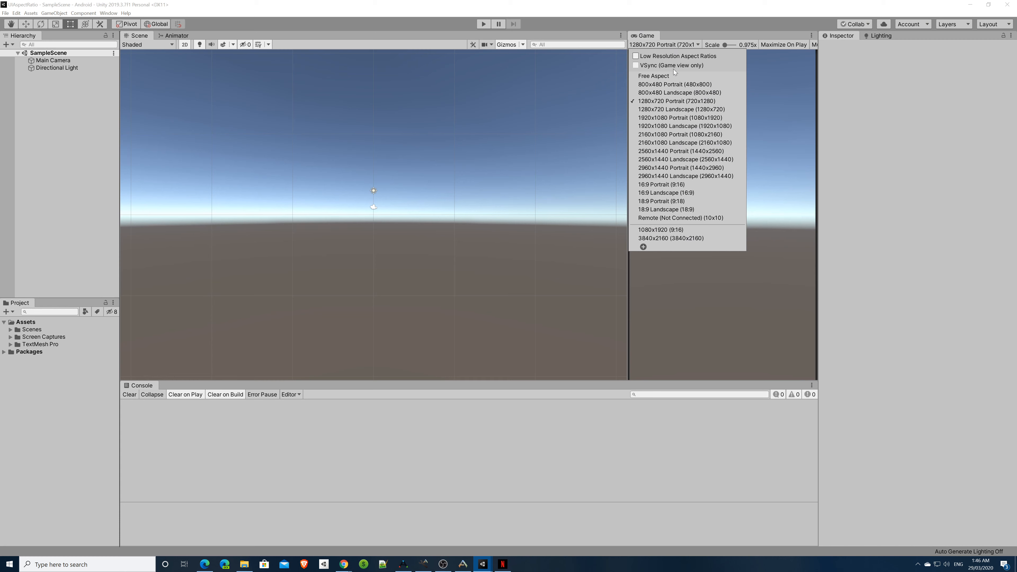
pyautogui.click(672, 121)
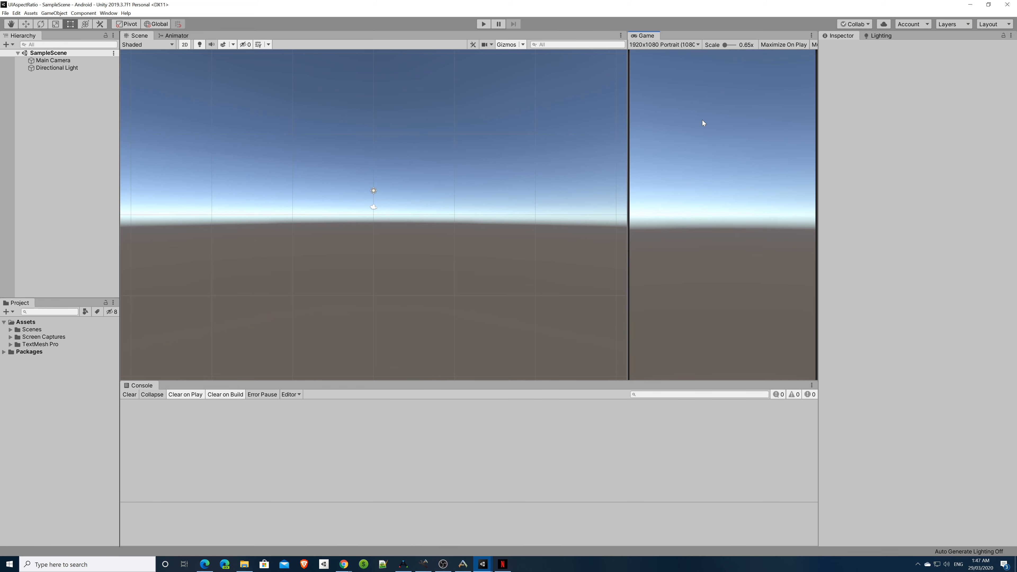
# Step: Add a UI Image with its parent Canvas to the scene
pyautogui.click(53, 105)
pyautogui.rightClick(31, 96)
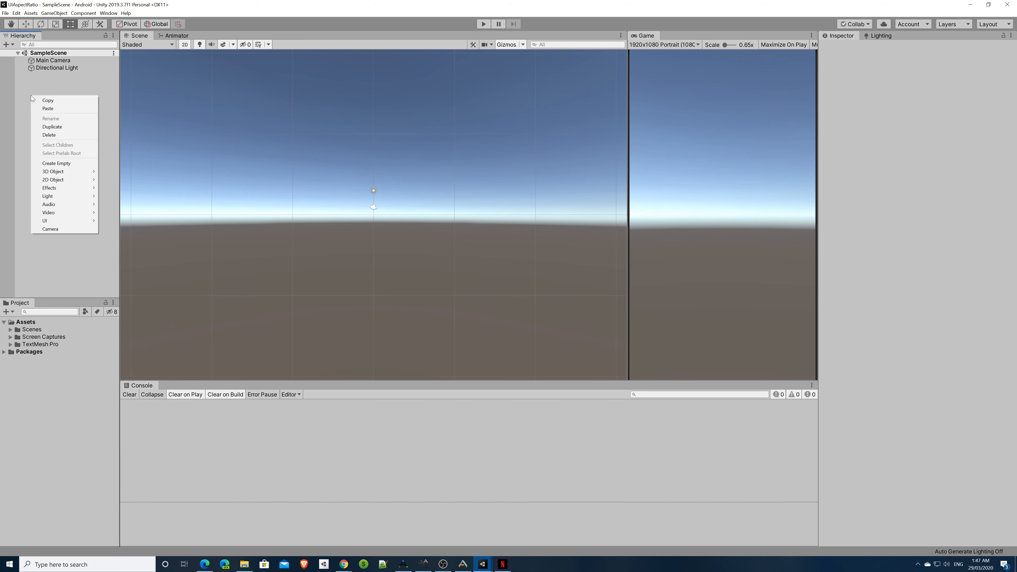
pyautogui.moveTo(66, 221)
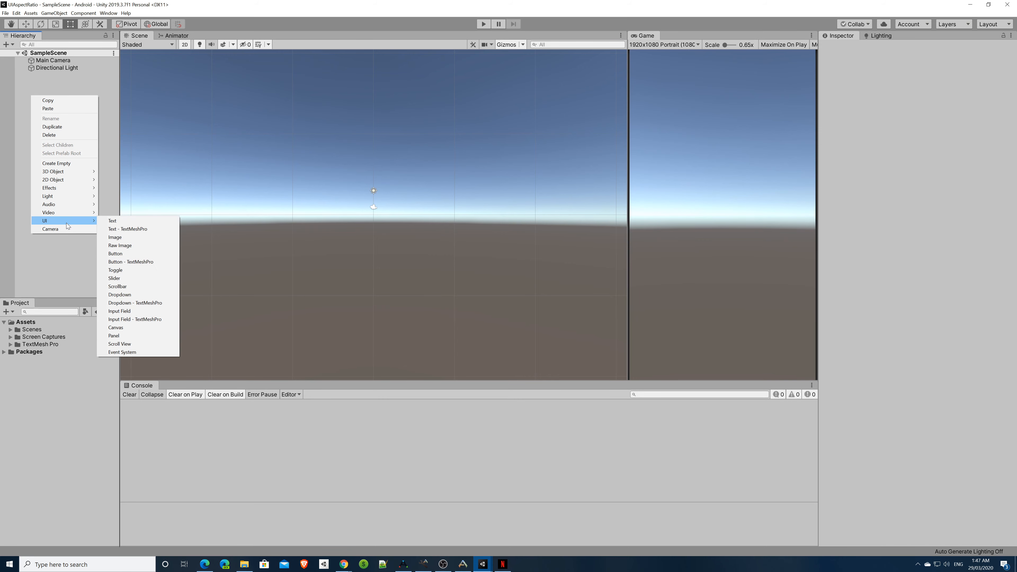
pyautogui.click(121, 238)
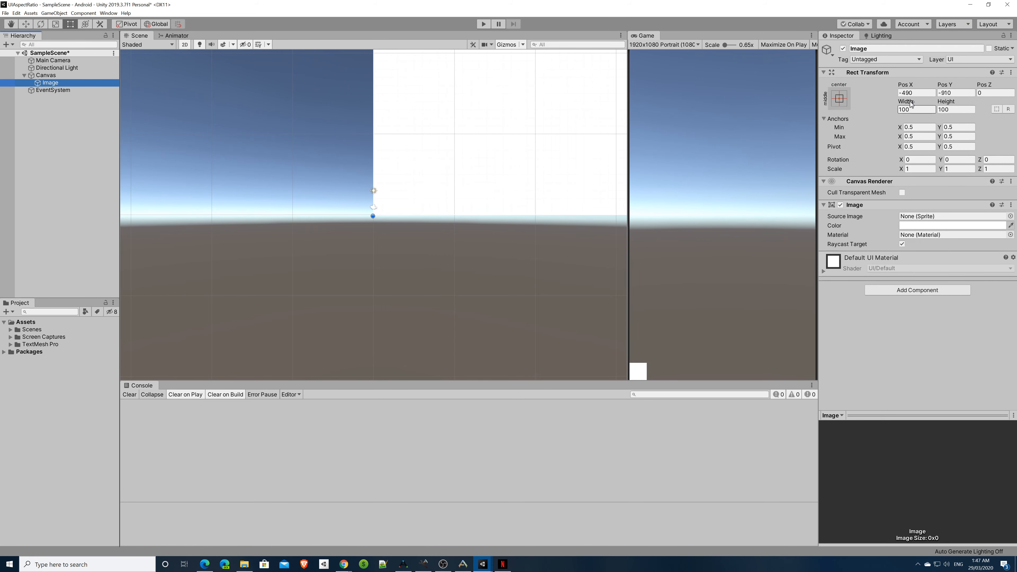
# Step: Centre the Image on the Canvas by setting its Pos X and Pos Y to 0
pyautogui.click(928, 93)
pyautogui.click(928, 93)
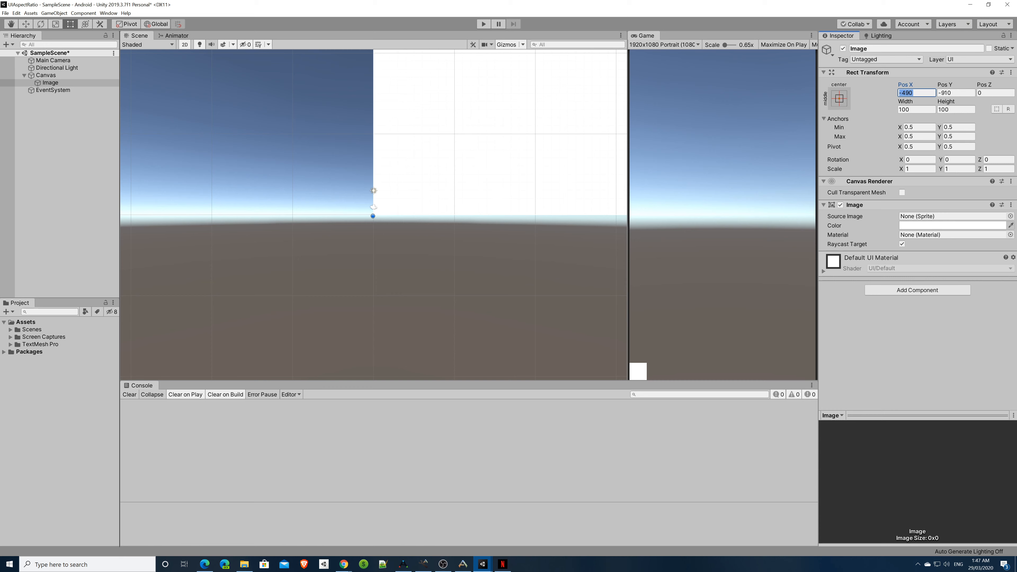
pyautogui.write('0')
pyautogui.press('Tab')
pyautogui.write('0')
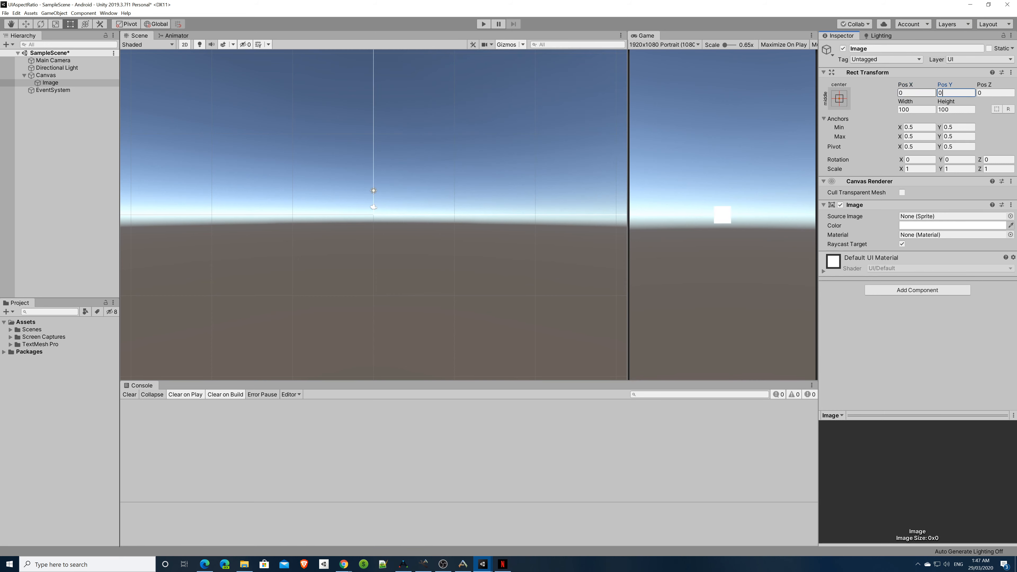
# Step: Set the Image's colour to a dark green, about hex 197B1C
pyautogui.click(926, 226)
pyautogui.click(247, 166)
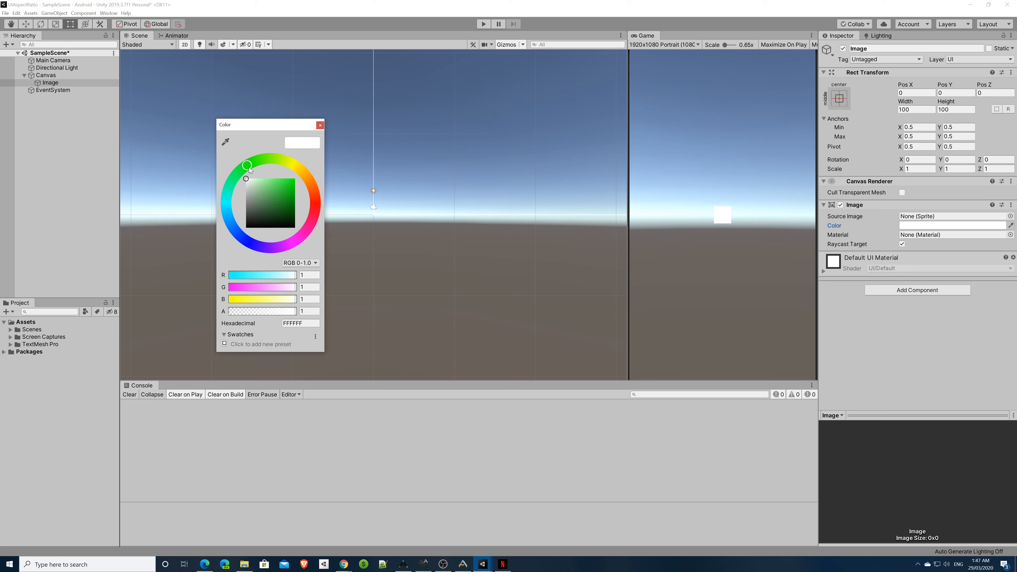
pyautogui.moveTo(279, 189); pyautogui.dragTo(286, 204)
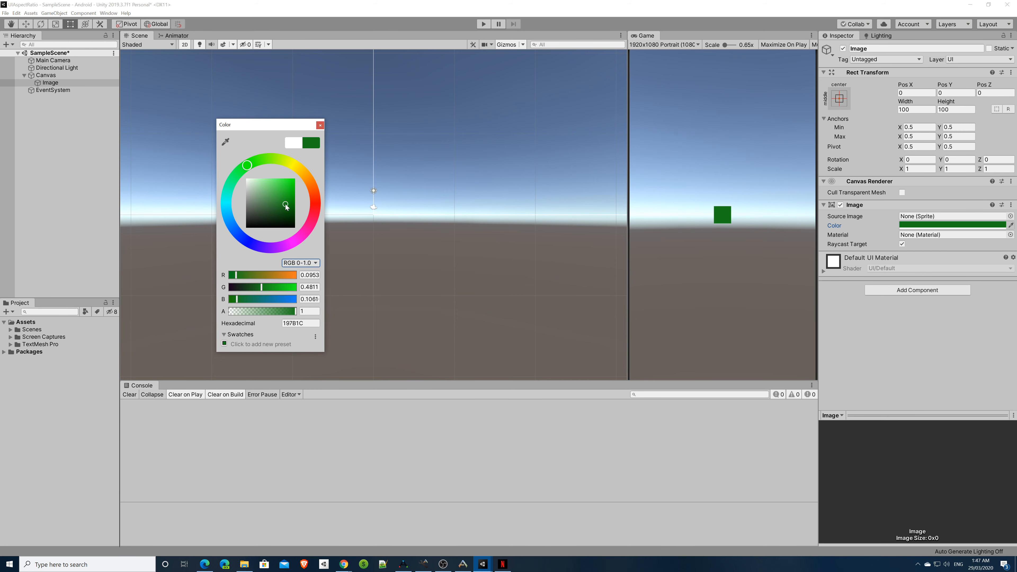
pyautogui.click(320, 125)
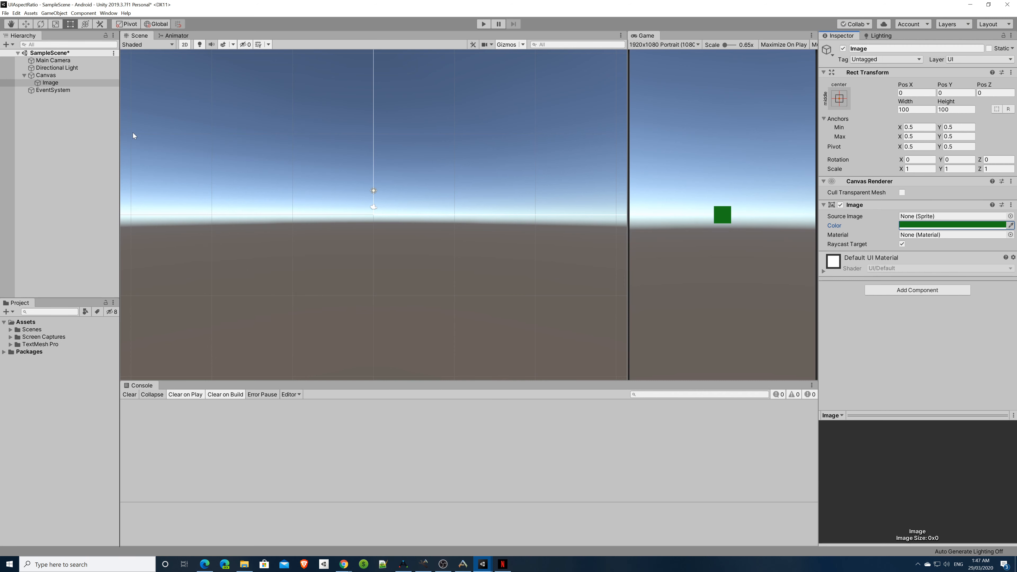
# Step: Set the Canvas Scaler to Scale With Screen Size with a reference resolution of 1080 x 1920, and save the scene
pyautogui.click(42, 76)
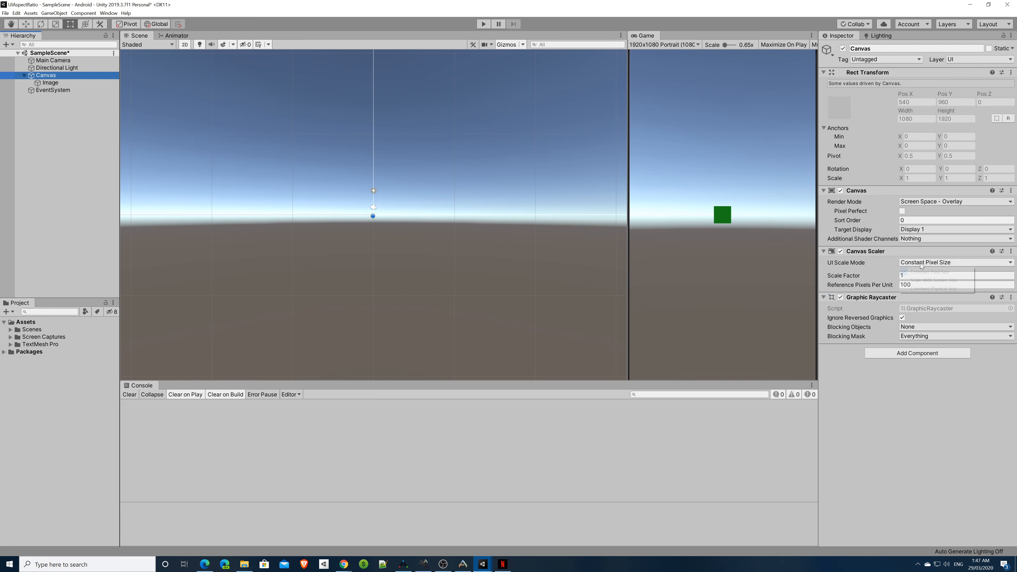
pyautogui.click(933, 263)
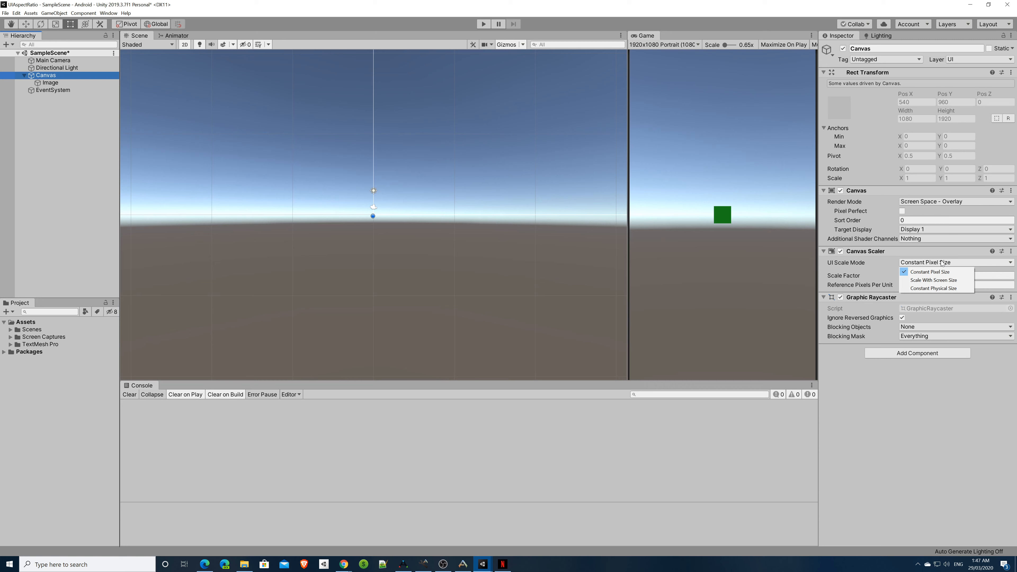
pyautogui.click(918, 282)
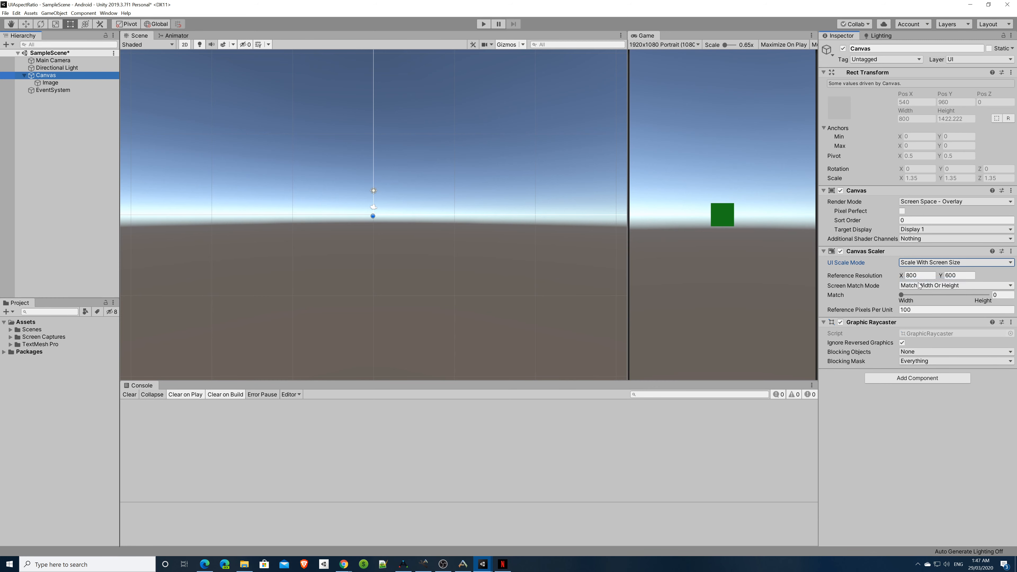
pyautogui.click(888, 276)
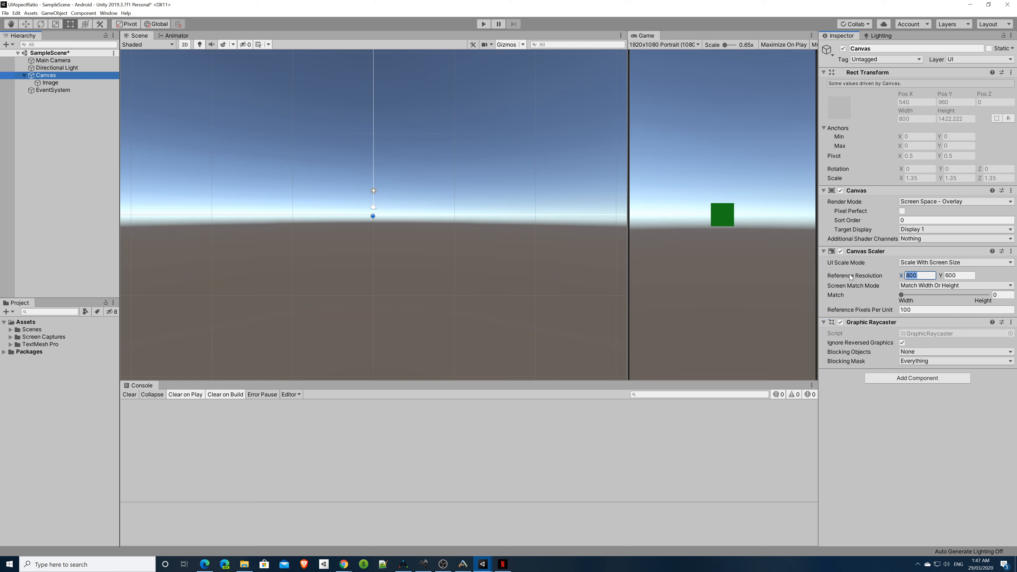
pyautogui.moveTo(841, 277)
pyautogui.write('1080')
pyautogui.press('Tab')
pyautogui.write('1920')
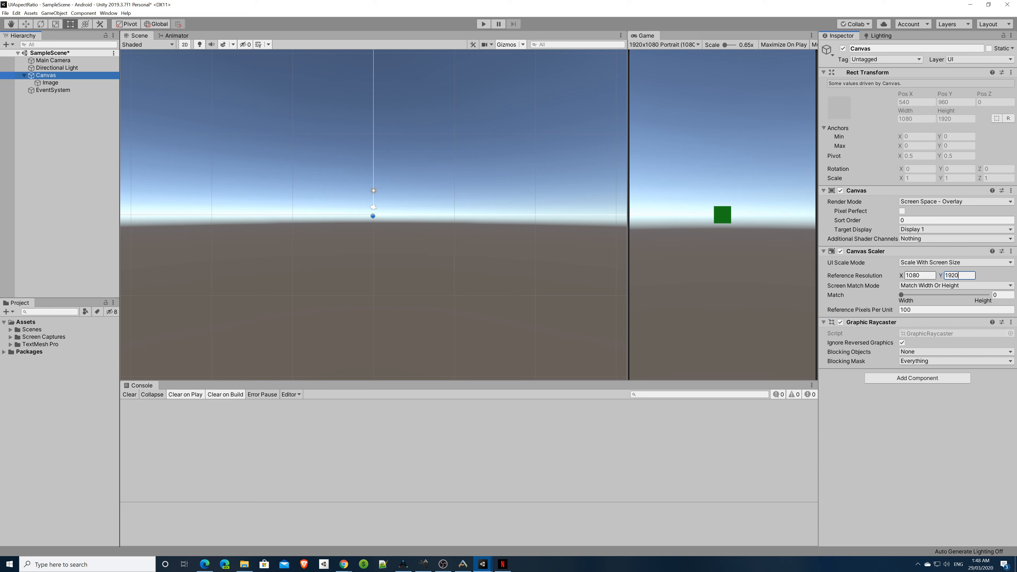
pyautogui.click(85, 157)
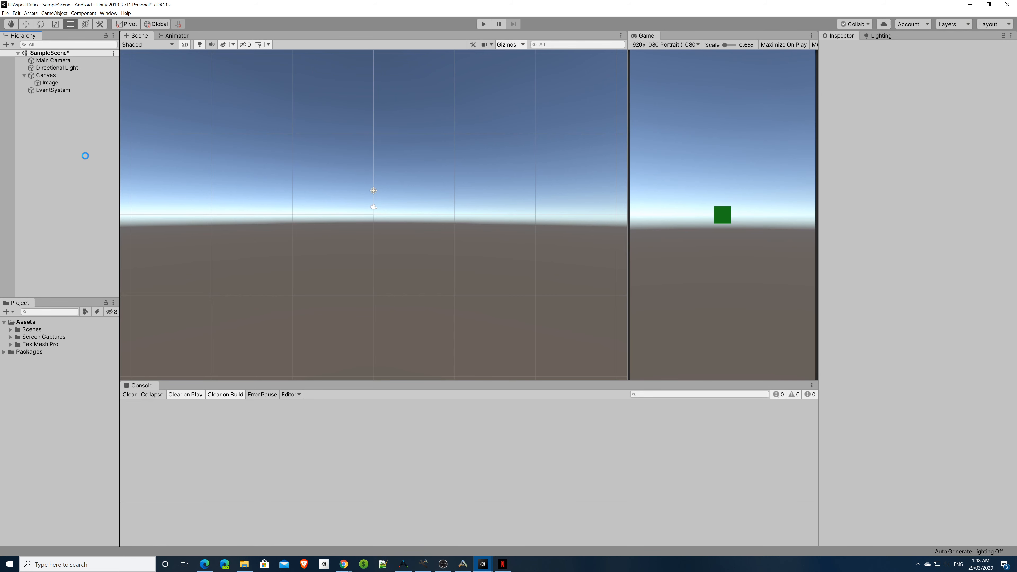
pyautogui.hotkey('ctrl', 's')
# Step: Resize the green Image to a width of 1080 and a height of 1920, and save the scene
pyautogui.click(50, 76)
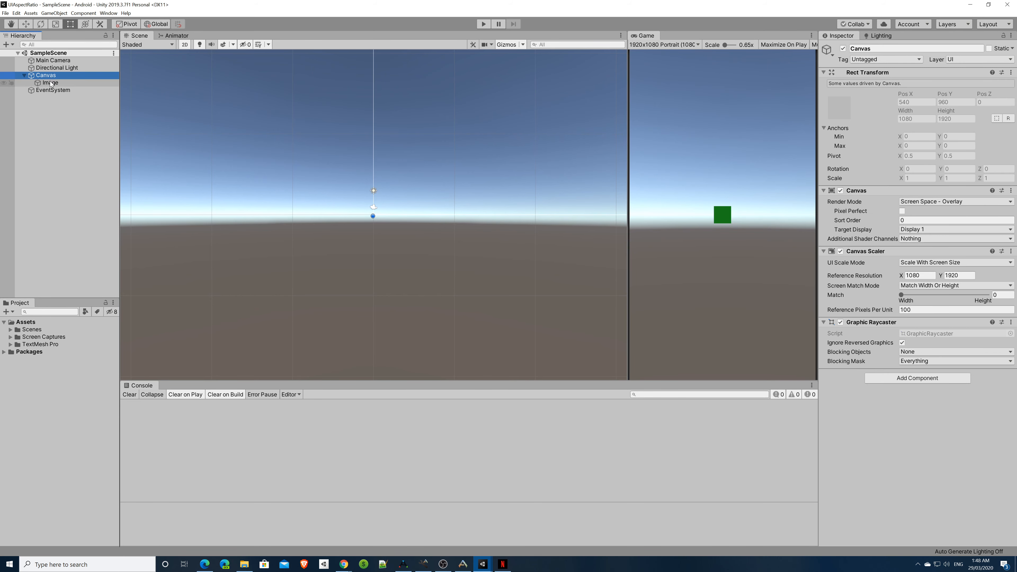
pyautogui.click(55, 84)
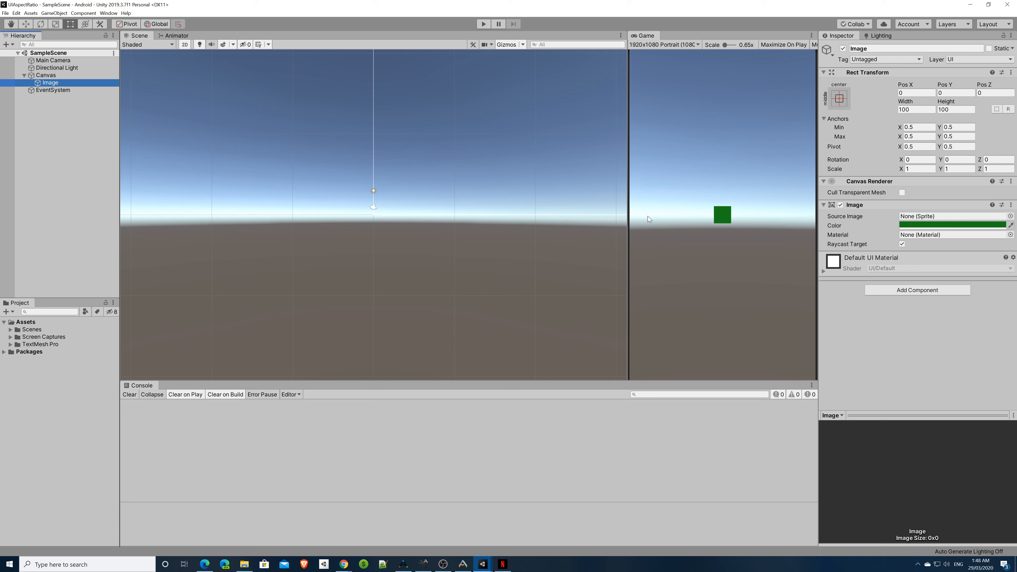
pyautogui.click(915, 109)
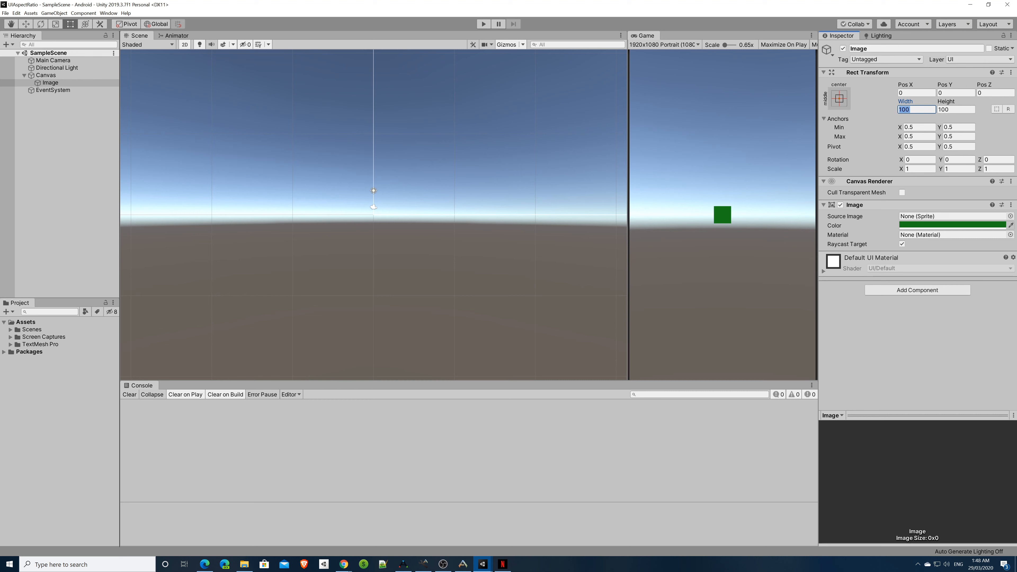
pyautogui.write('1080')
pyautogui.press('Tab')
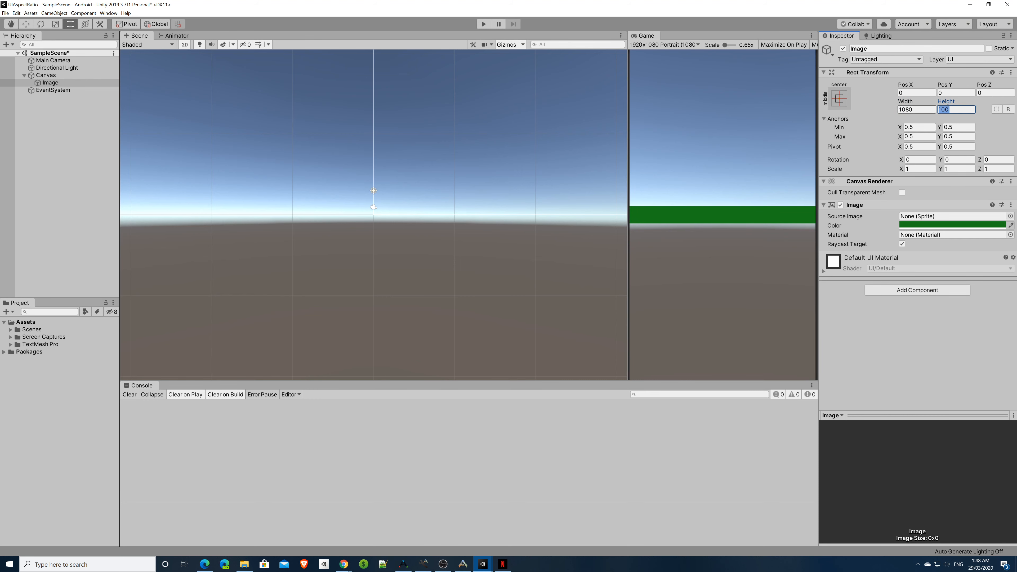
pyautogui.write('1920')
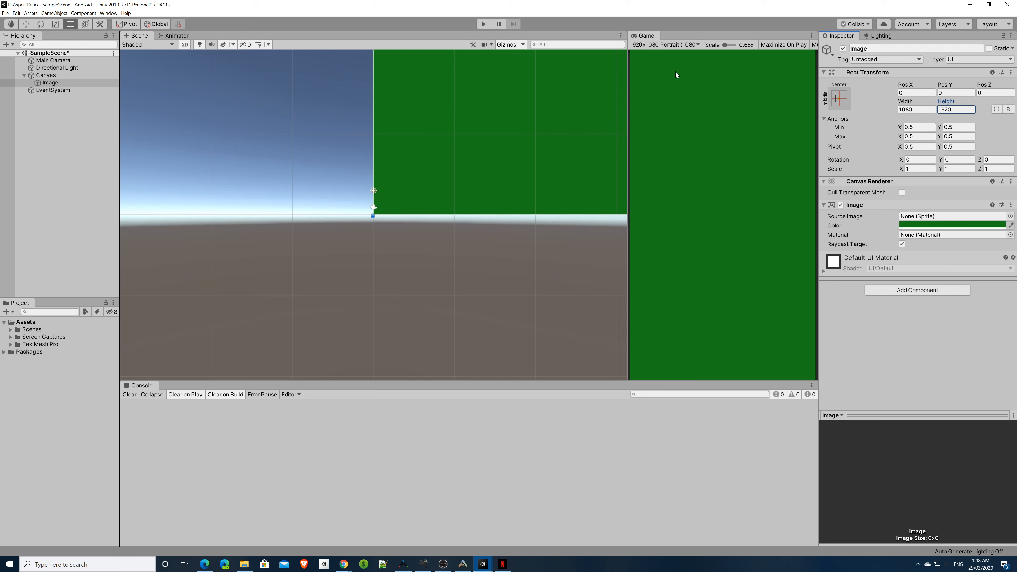
pyautogui.click(82, 186)
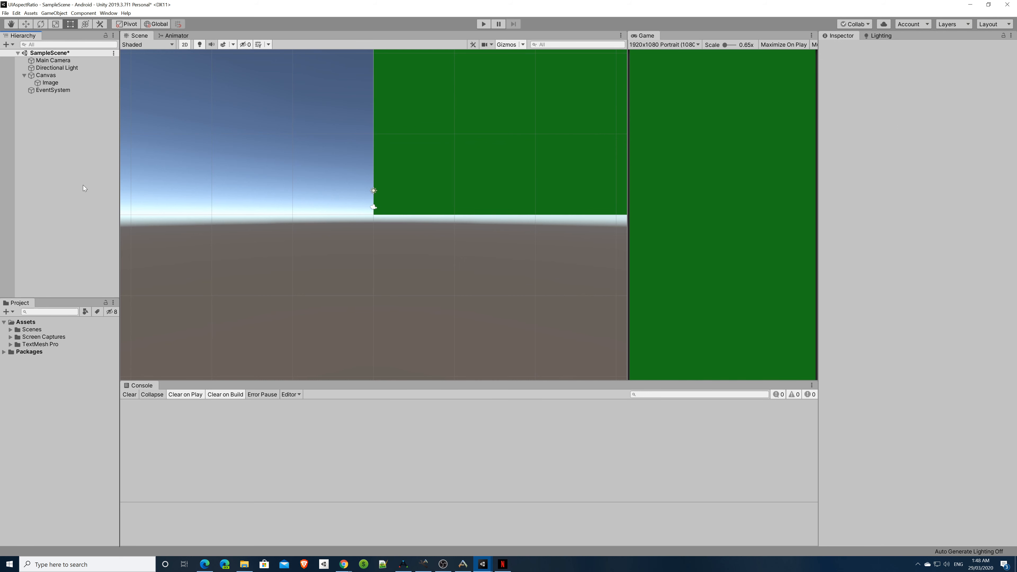
pyautogui.hotkey('ctrl', 's')
# Step: Switch the Game view to 2160x1080 Portrait and set the Canvas Scaler's Match value to 1 (Height)
pyautogui.click(646, 46)
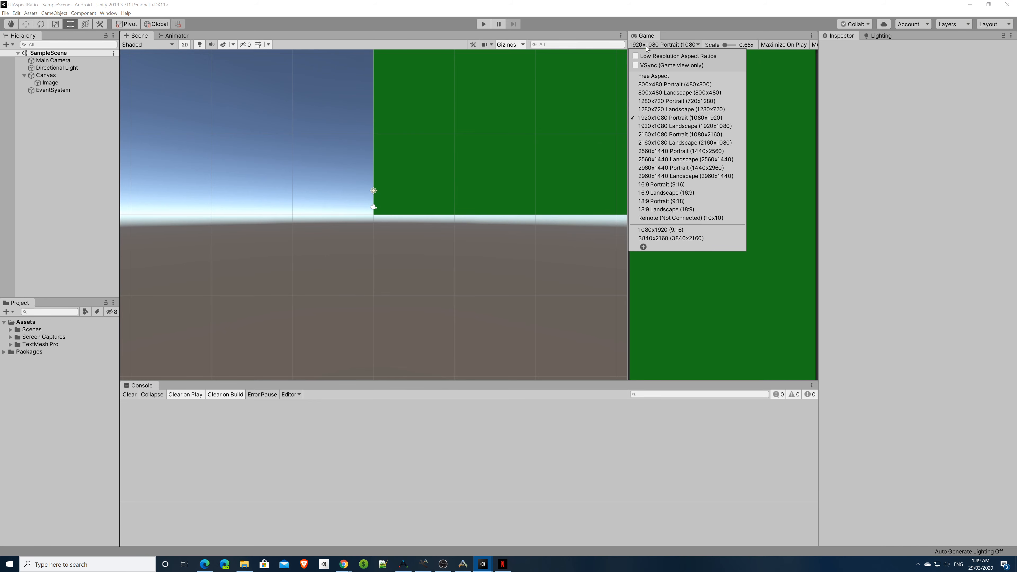
pyautogui.click(645, 135)
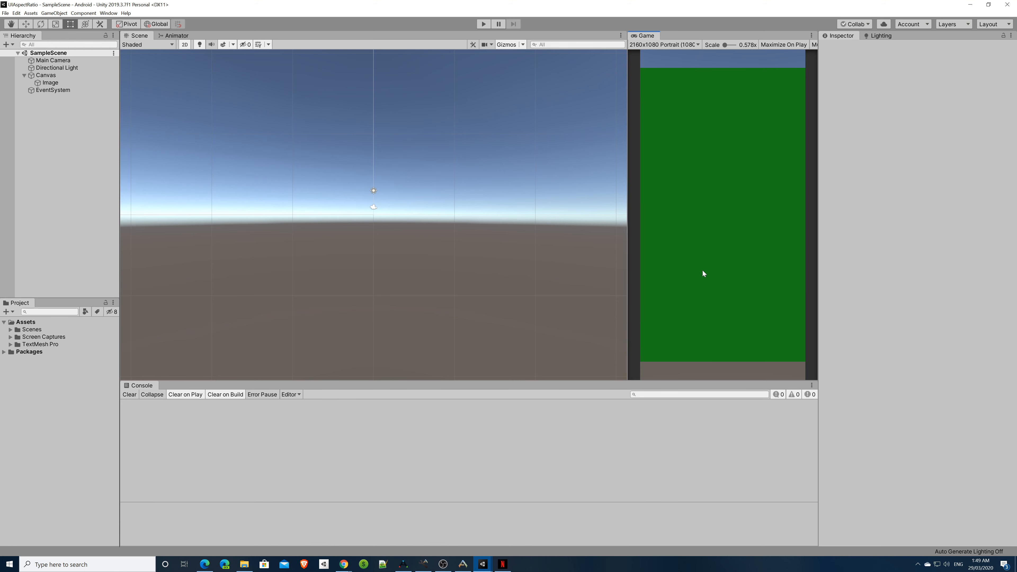
pyautogui.click(48, 77)
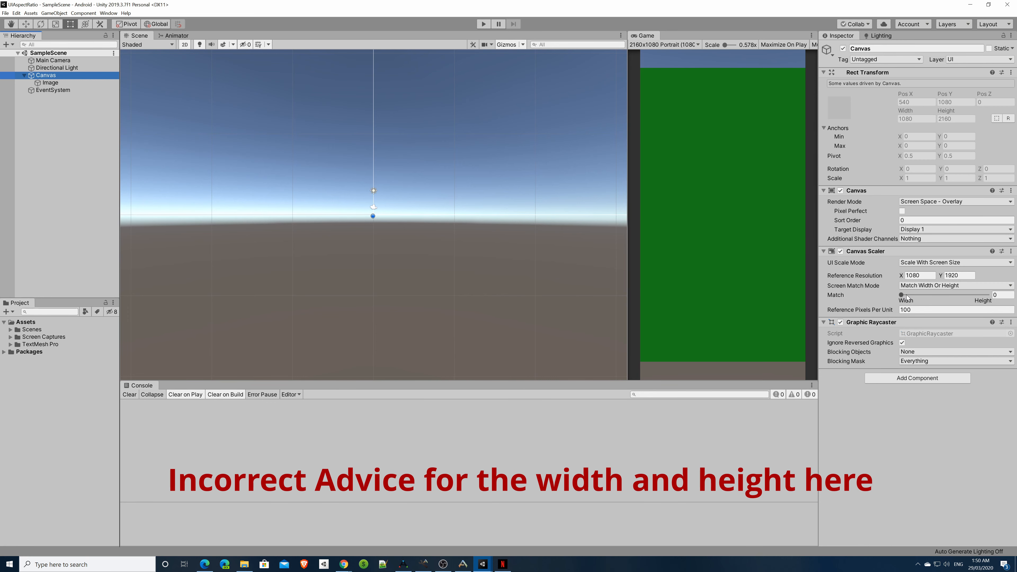
pyautogui.moveTo(902, 295); pyautogui.dragTo(1000, 292)
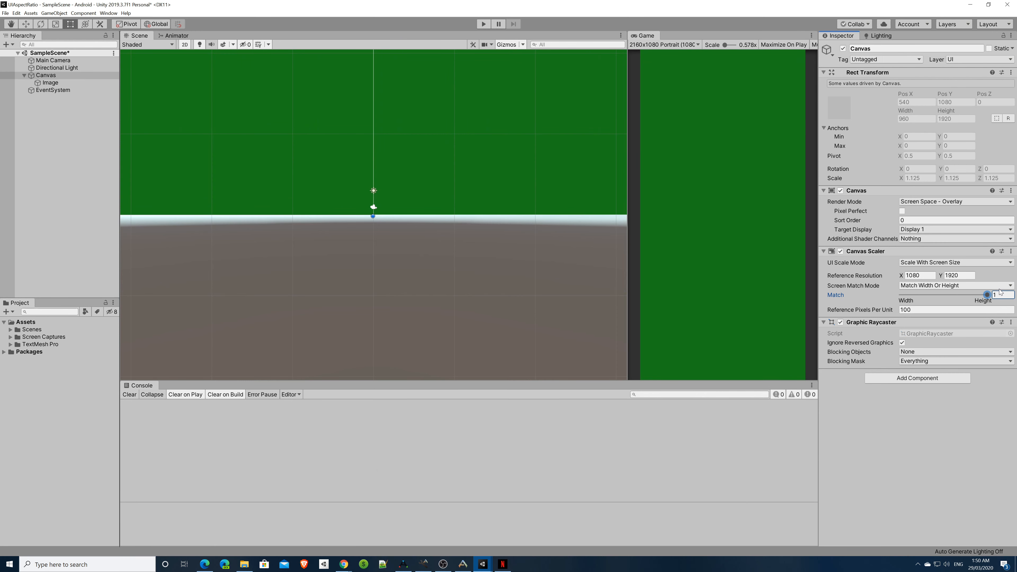
# Step: Check the Canvas in the Game view at 1920x1080, 2560x1440 and 2960x1440 Portrait
pyautogui.click(664, 44)
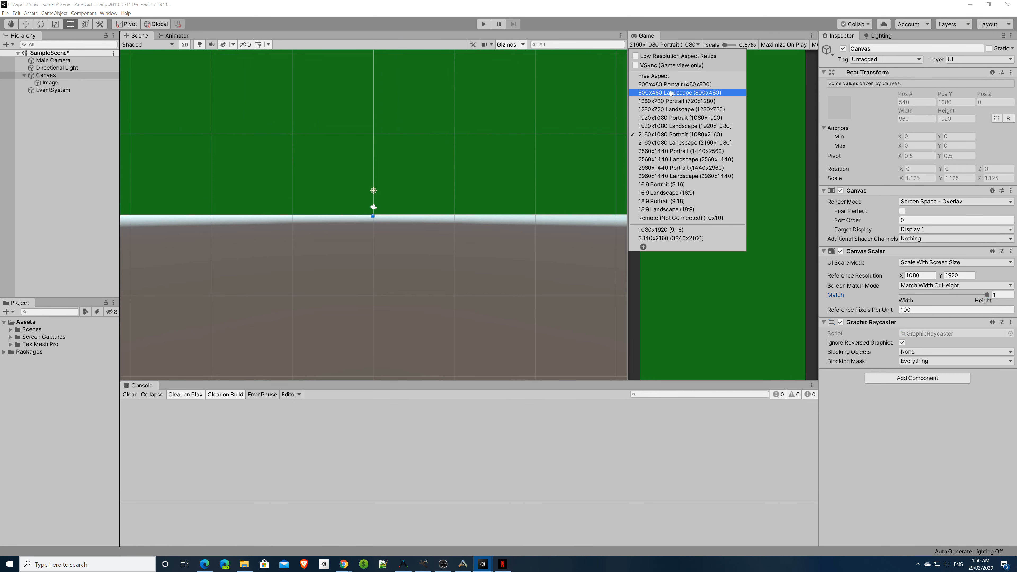
pyautogui.click(665, 114)
pyautogui.click(652, 44)
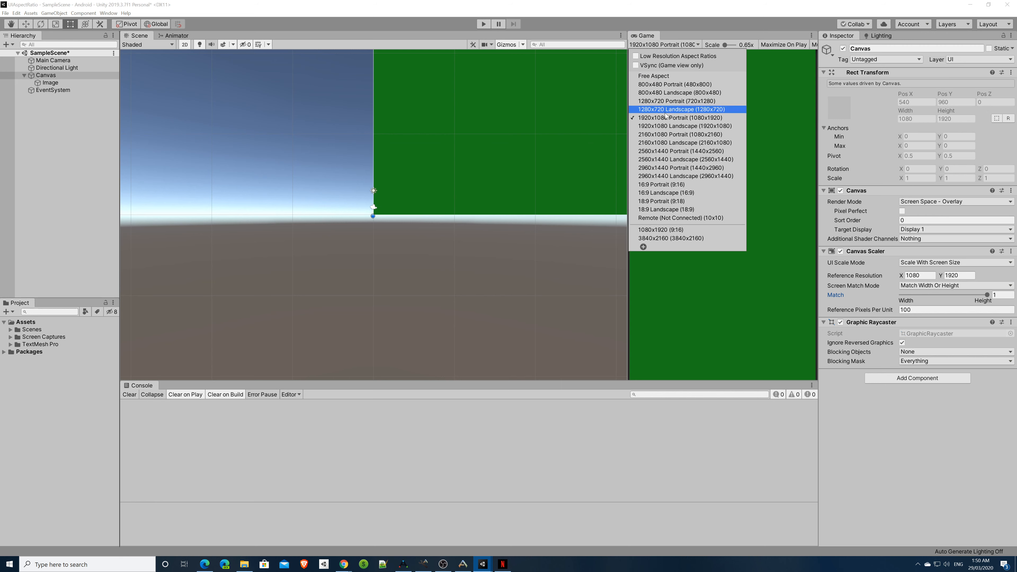
pyautogui.click(669, 152)
pyautogui.click(649, 45)
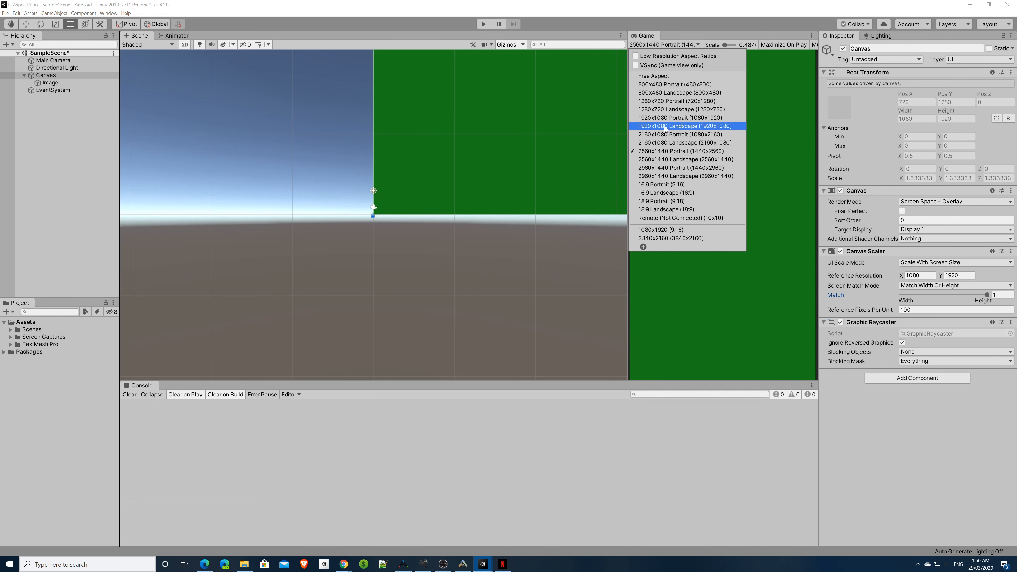
pyautogui.click(676, 168)
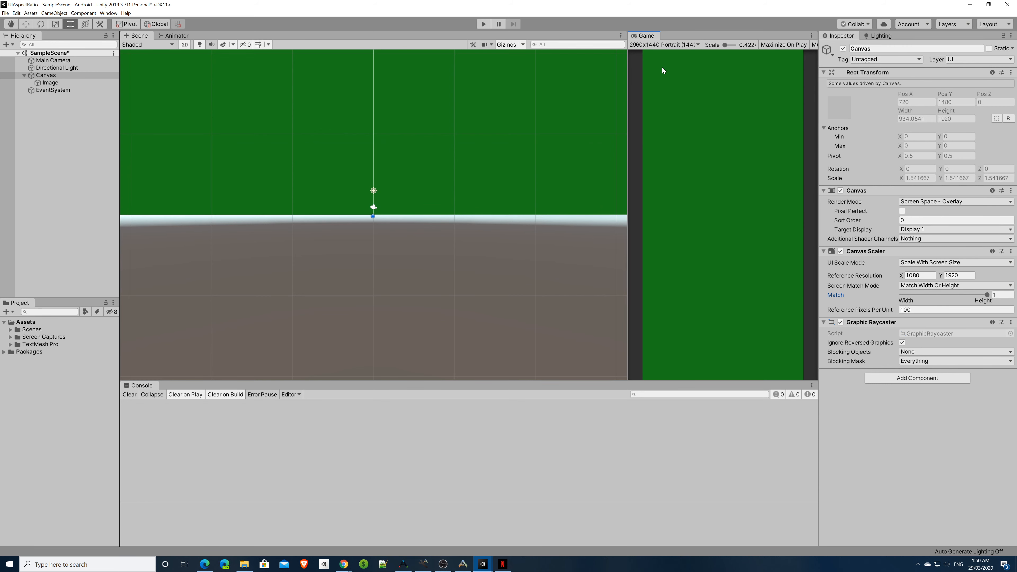
# Step: Open the dialog for adding a custom Game view resolution, cancel it, and switch the Game view to 1920x1080 Portrait
pyautogui.click(657, 46)
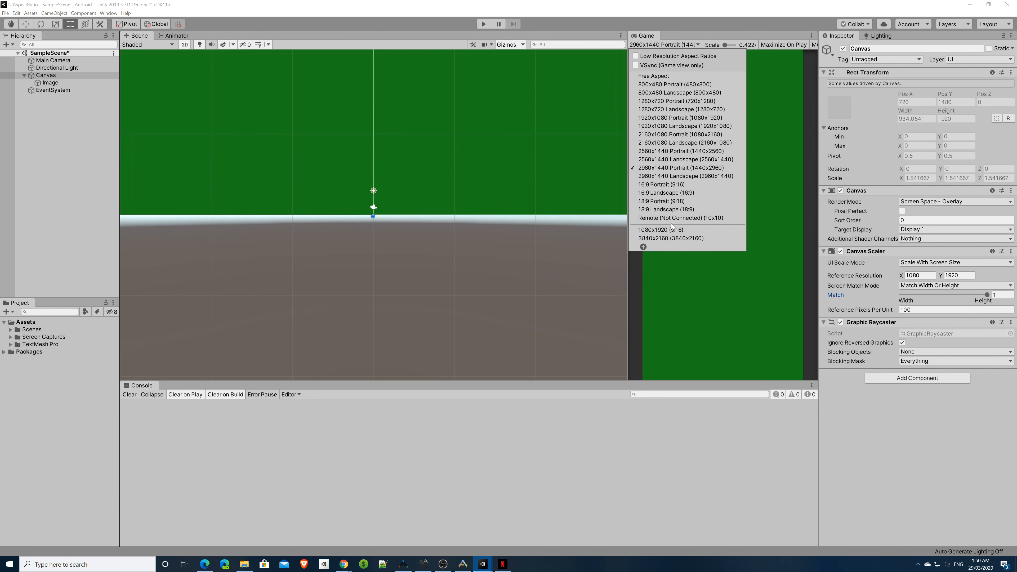
pyautogui.click(644, 247)
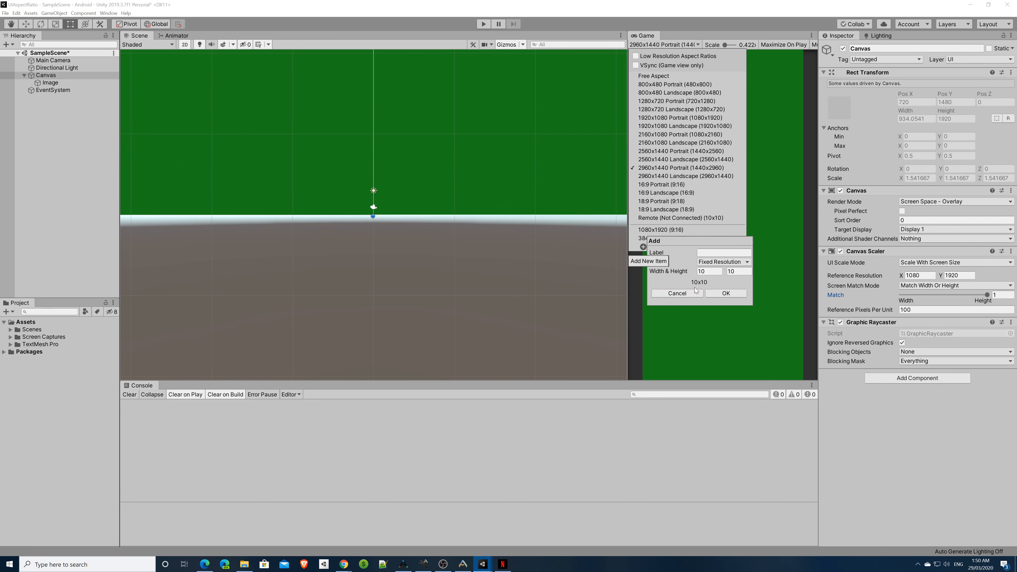
pyautogui.click(677, 293)
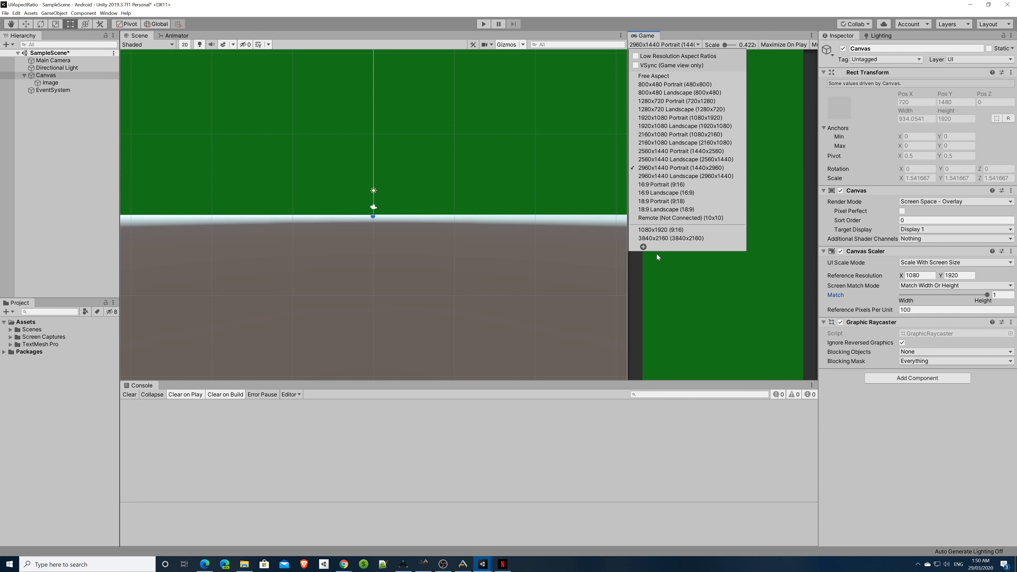
pyautogui.click(671, 118)
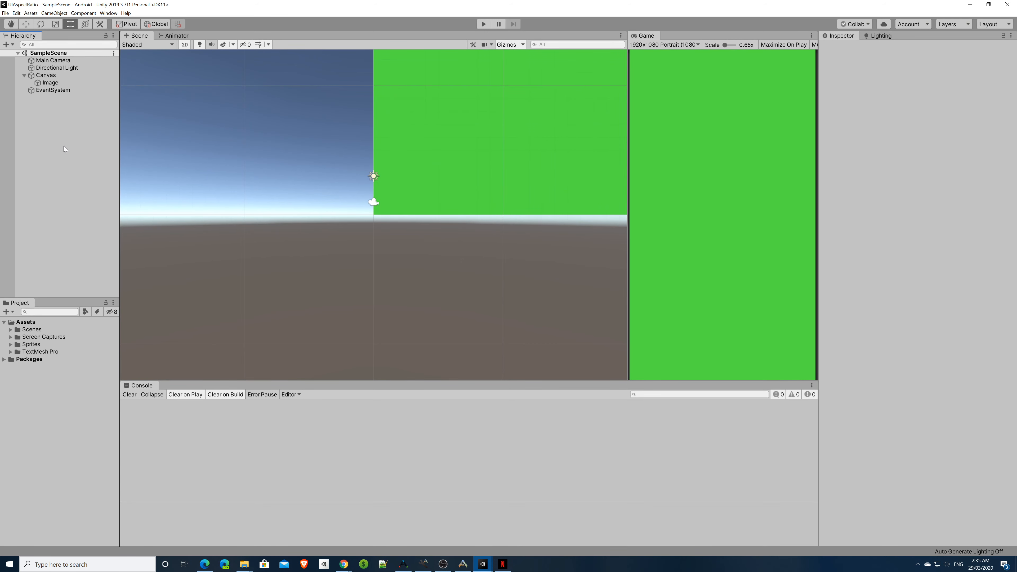
# Step: Add the 2048 image from the Screen Captures folder to the scene as a sprite object
pyautogui.click(11, 339)
pyautogui.click(11, 337)
pyautogui.moveTo(37, 344); pyautogui.dragTo(43, 136)
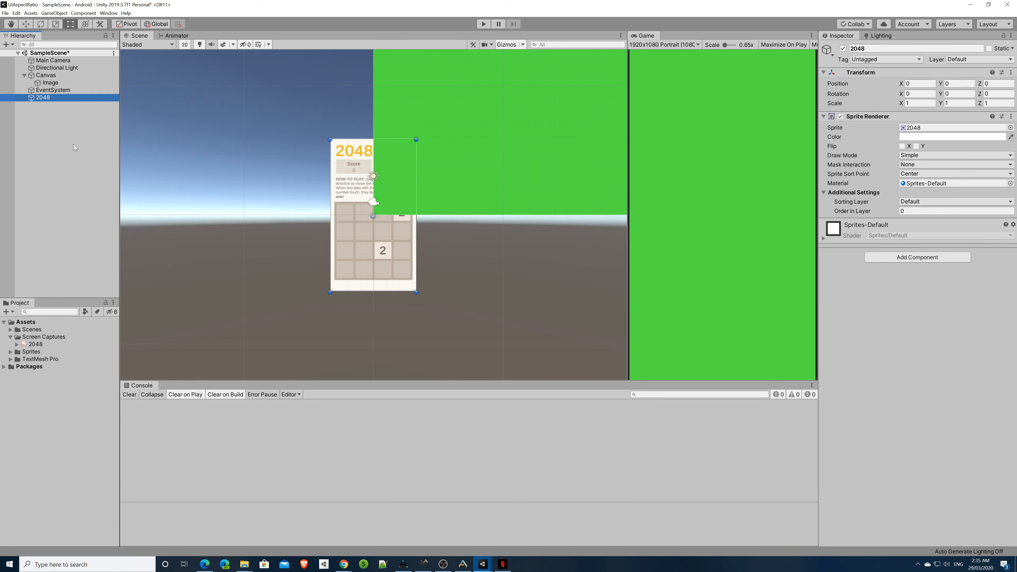
# Step: Delete the green Image from the Canvas
pyautogui.click(60, 76)
pyautogui.click(61, 82)
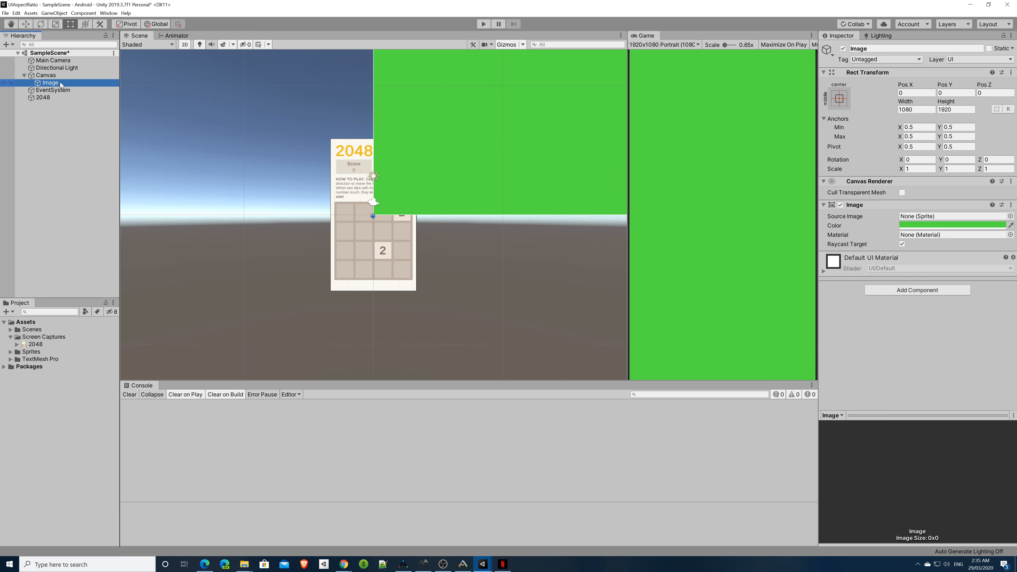
pyautogui.press('Delete')
# Step: Move the 2048 sprite up to a Y position of about 0.93, and place the Canvas below 2048 in the object order
pyautogui.click(355, 235)
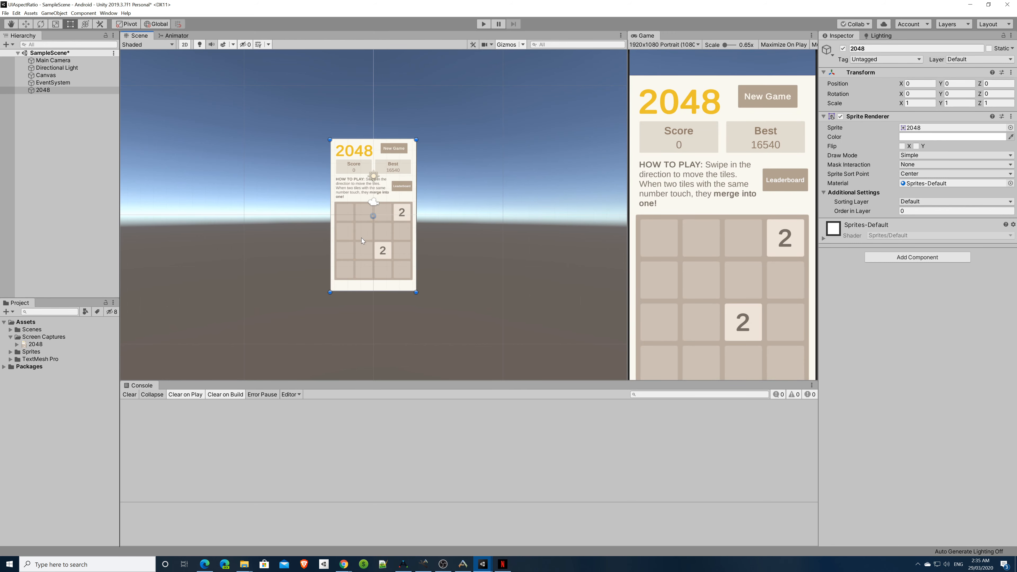
pyautogui.moveTo(361, 237); pyautogui.dragTo(363, 224)
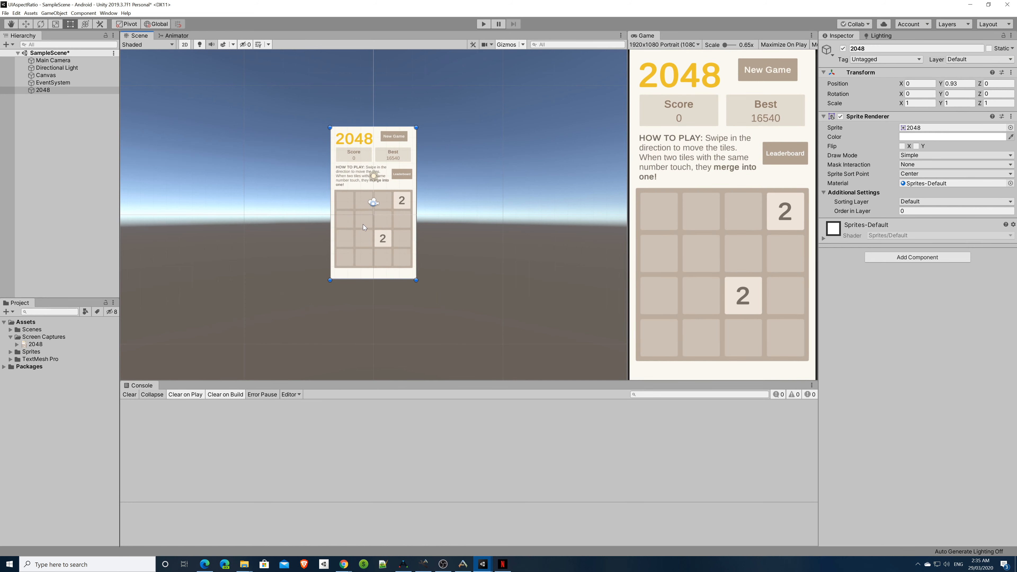
pyautogui.click(75, 148)
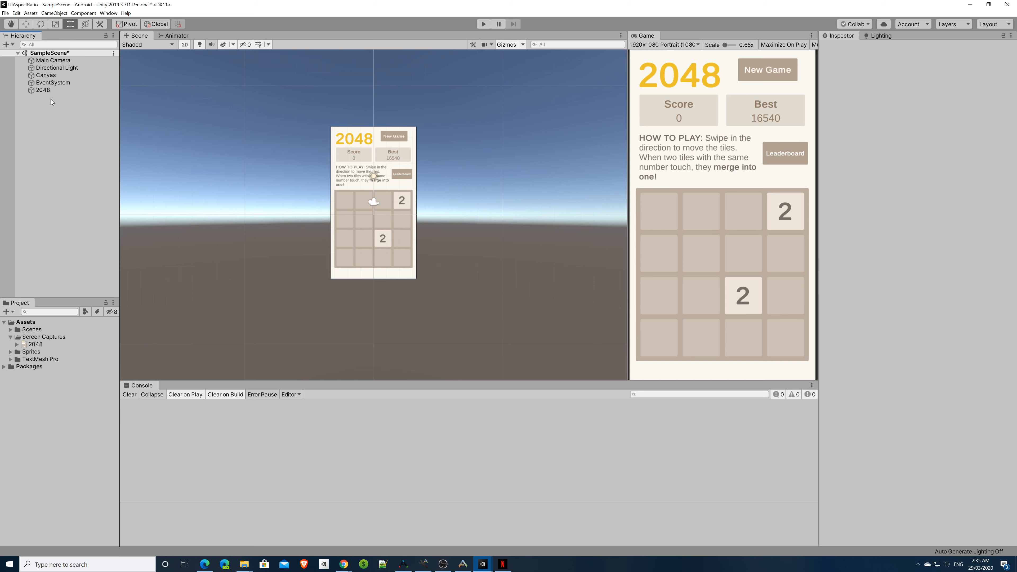
pyautogui.moveTo(50, 76); pyautogui.dragTo(54, 96)
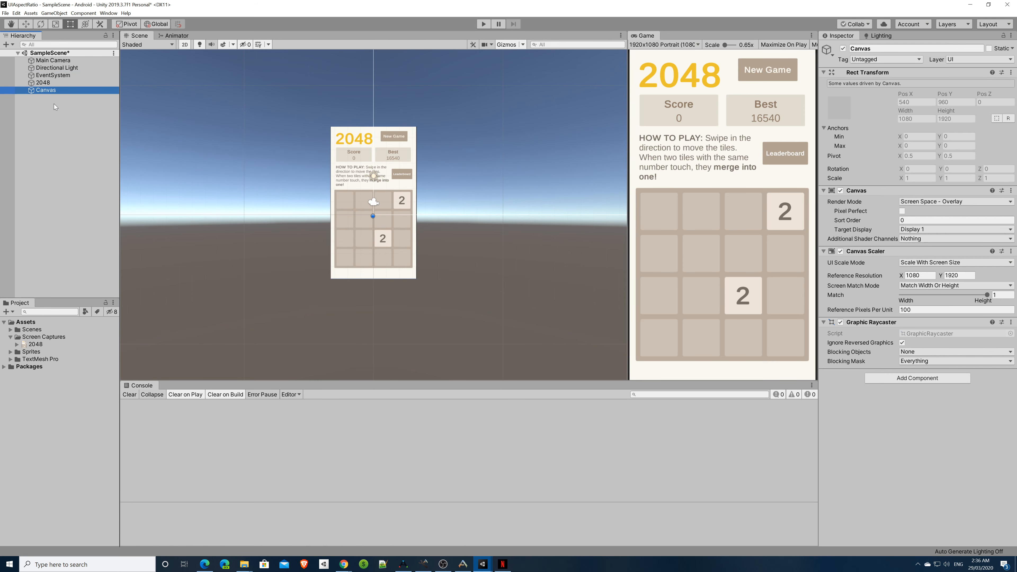
pyautogui.click(80, 129)
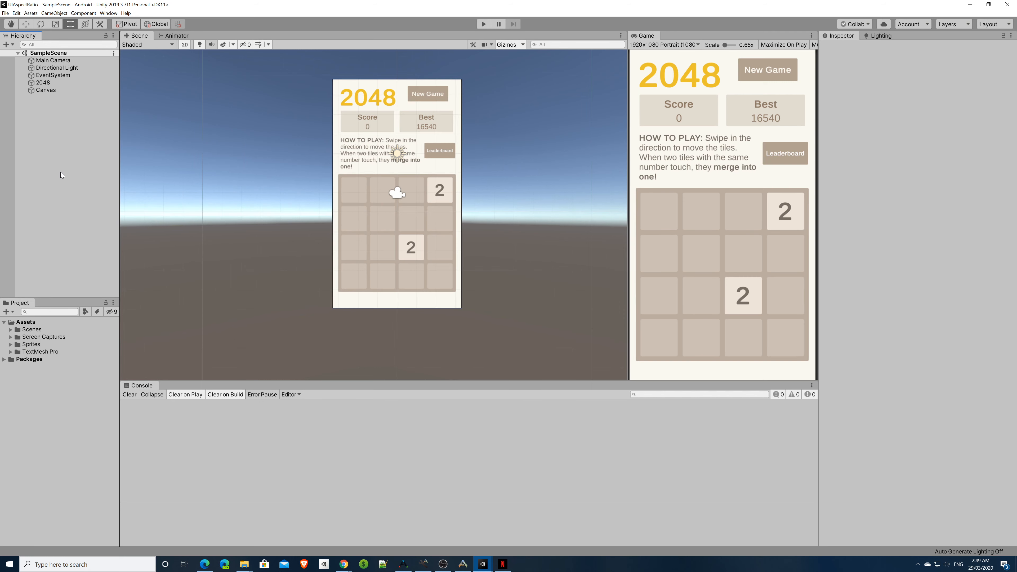
# Step: Add a second UI Canvas to the scene
pyautogui.rightClick(36, 117)
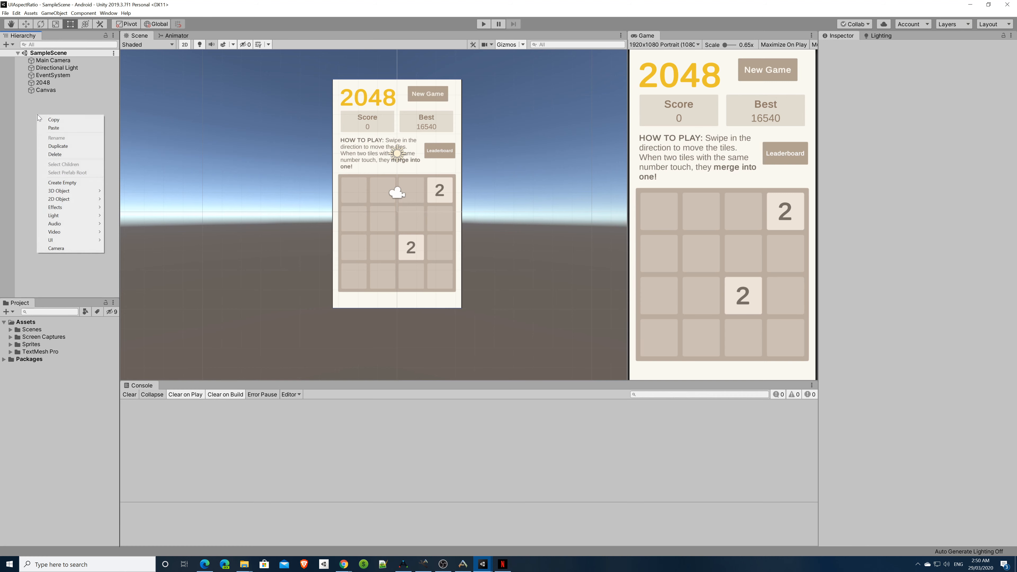
pyautogui.moveTo(98, 240)
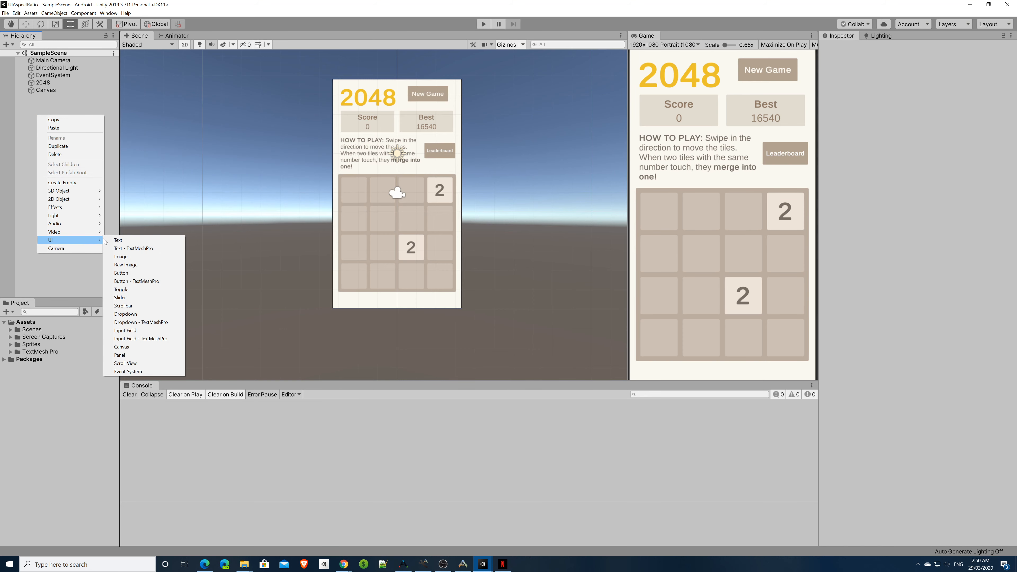
pyautogui.click(140, 348)
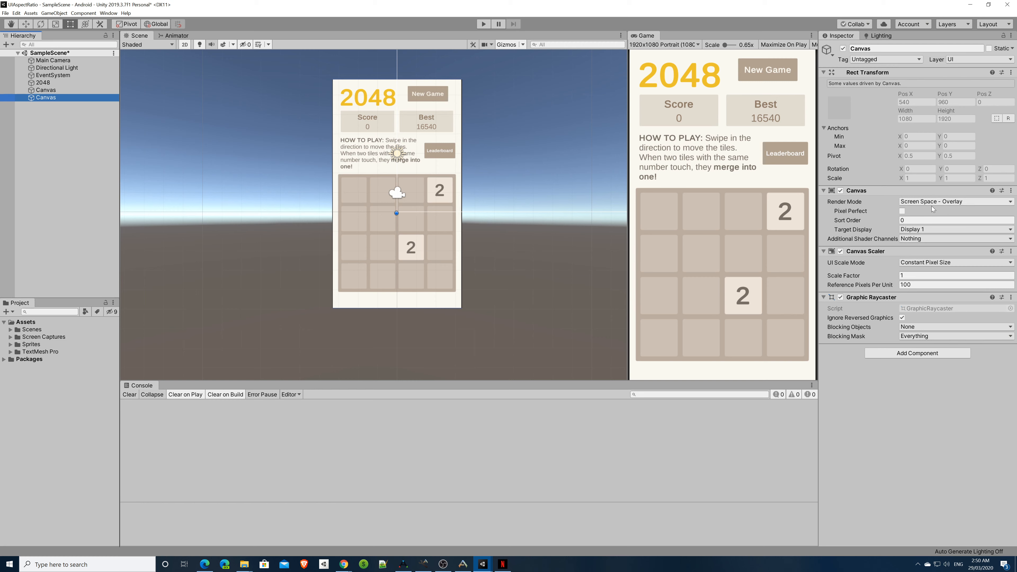
# Step: Set the new Canvas's scaler to Scale With Screen Size with a reference resolution of 600 x 800
pyautogui.click(927, 264)
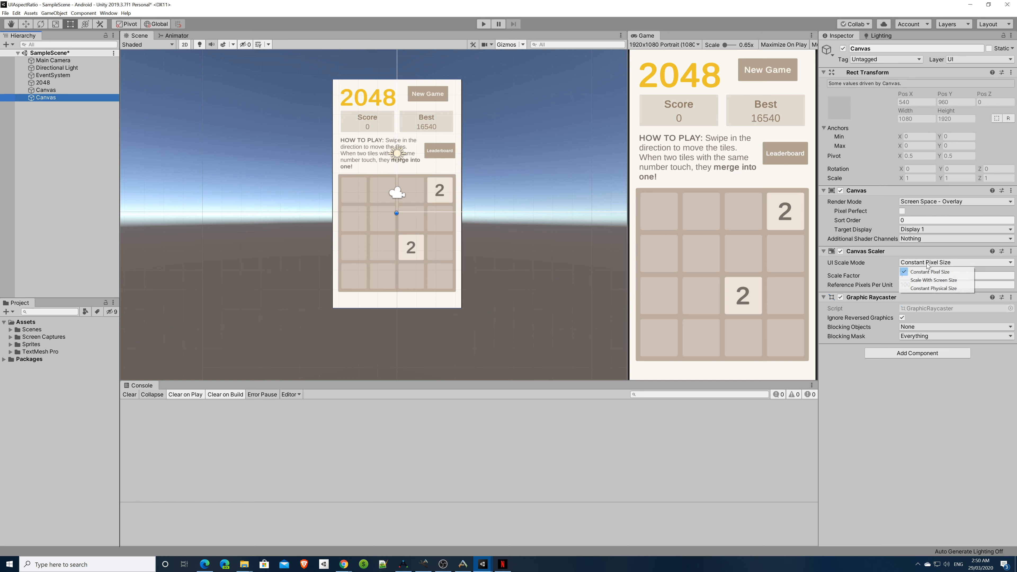
pyautogui.click(933, 280)
pyautogui.click(917, 275)
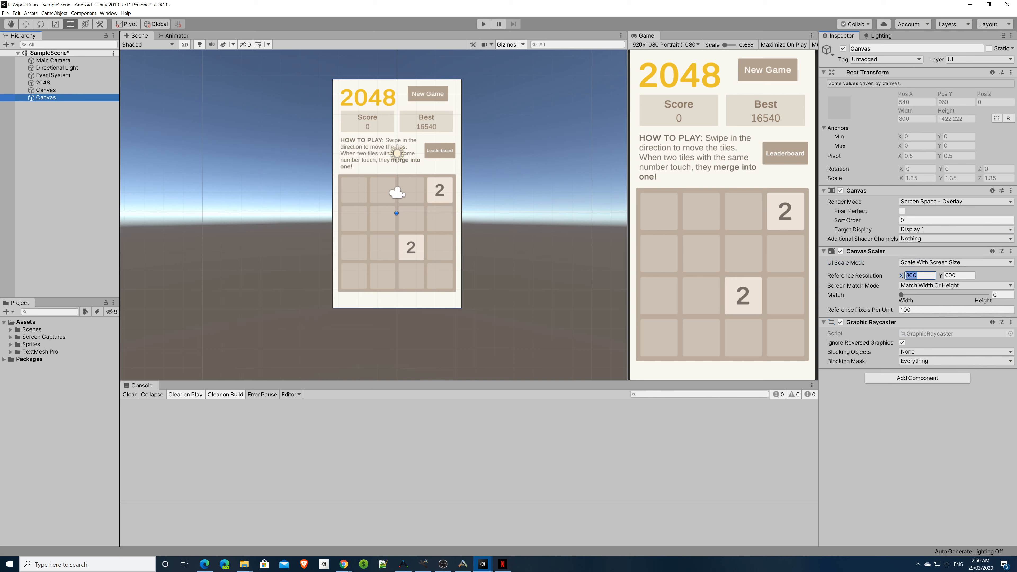
pyautogui.write('600')
pyautogui.press('Tab')
pyautogui.write('800')
pyautogui.press('Tab')
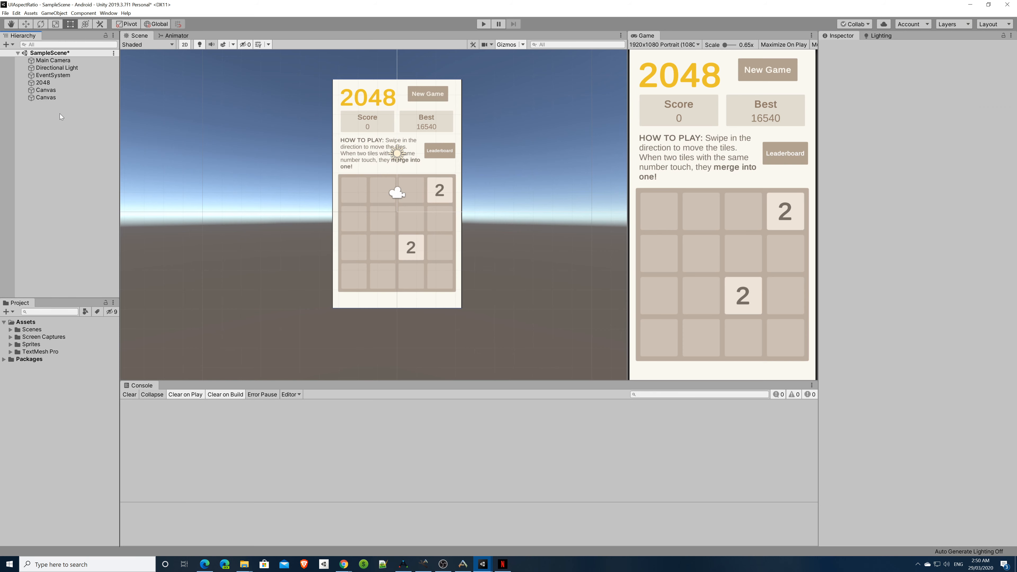
# Step: Add a UI Image inside the second Canvas and set its width and height to 550
pyautogui.rightClick(50, 98)
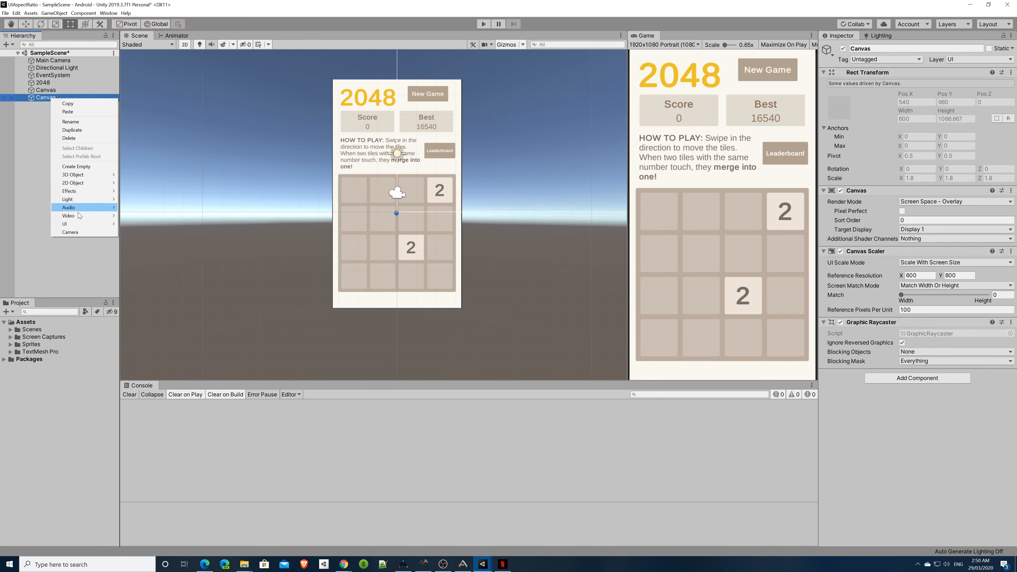
pyautogui.moveTo(80, 223)
pyautogui.click(152, 241)
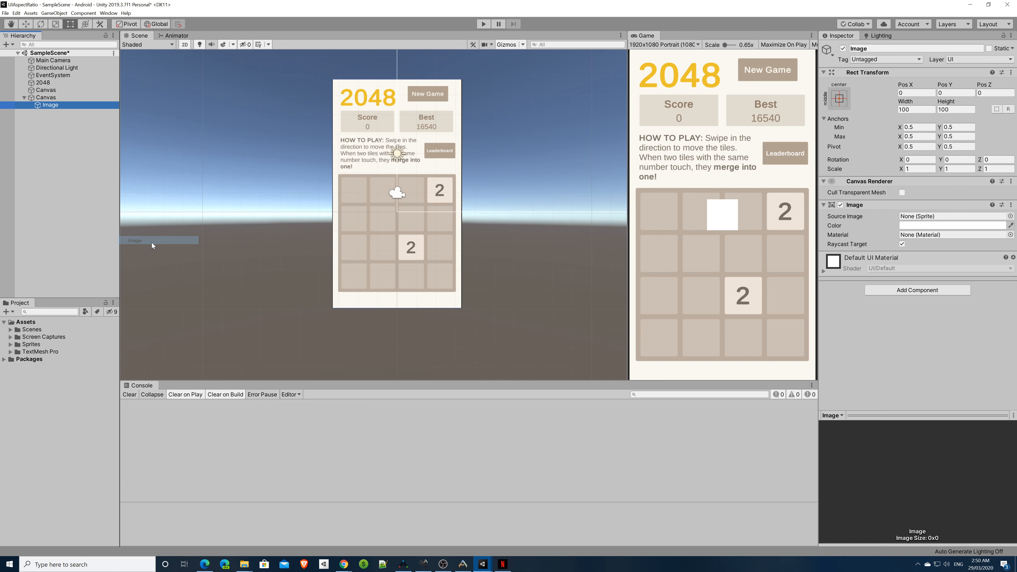
pyautogui.click(914, 109)
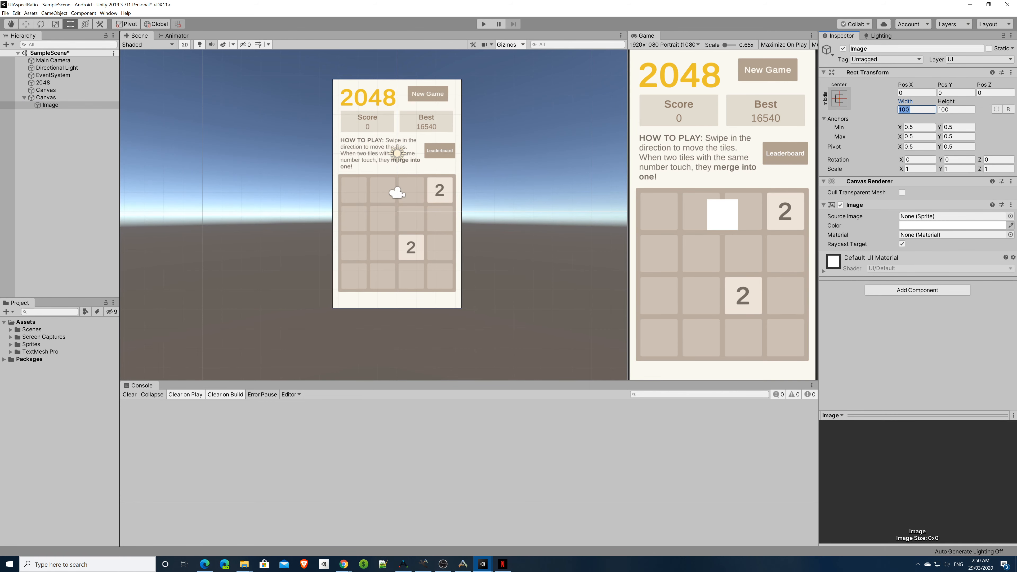
pyautogui.write('550')
pyautogui.press('Tab')
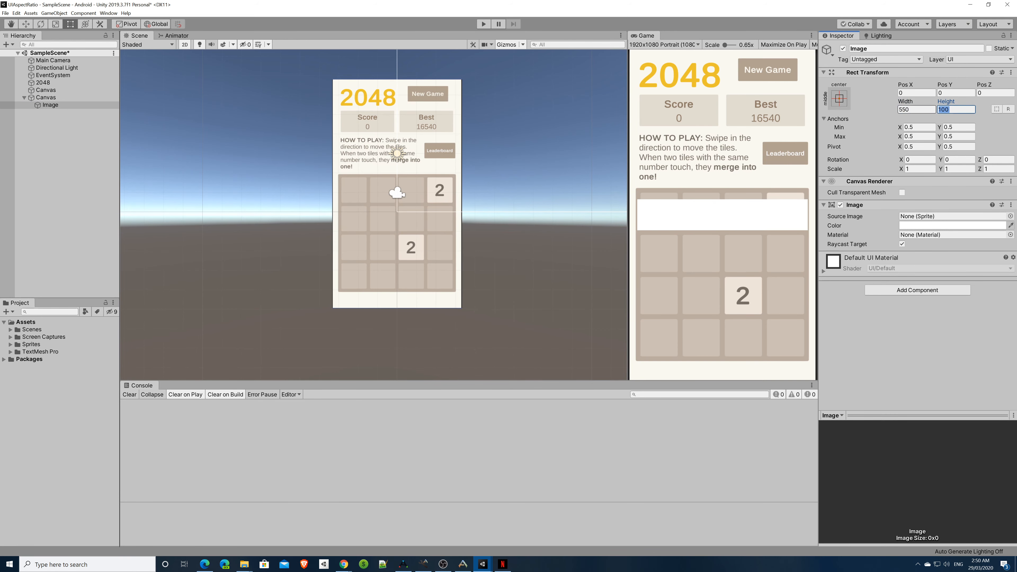
pyautogui.write('550')
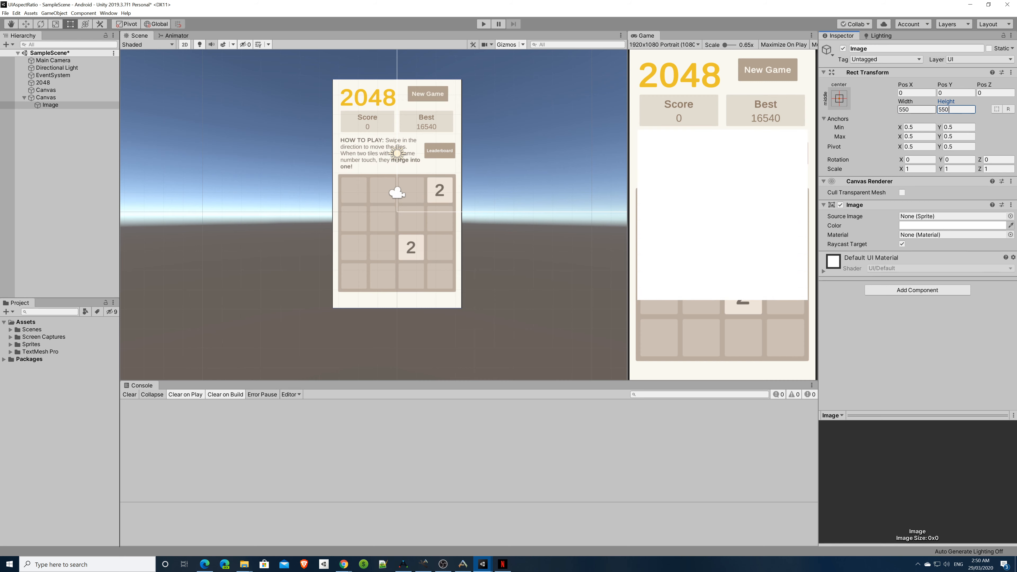
# Step: Set the Image's color to hexadecimal BBADA0 and its source image to WhiteRoundedRectangle
pyautogui.click(945, 225)
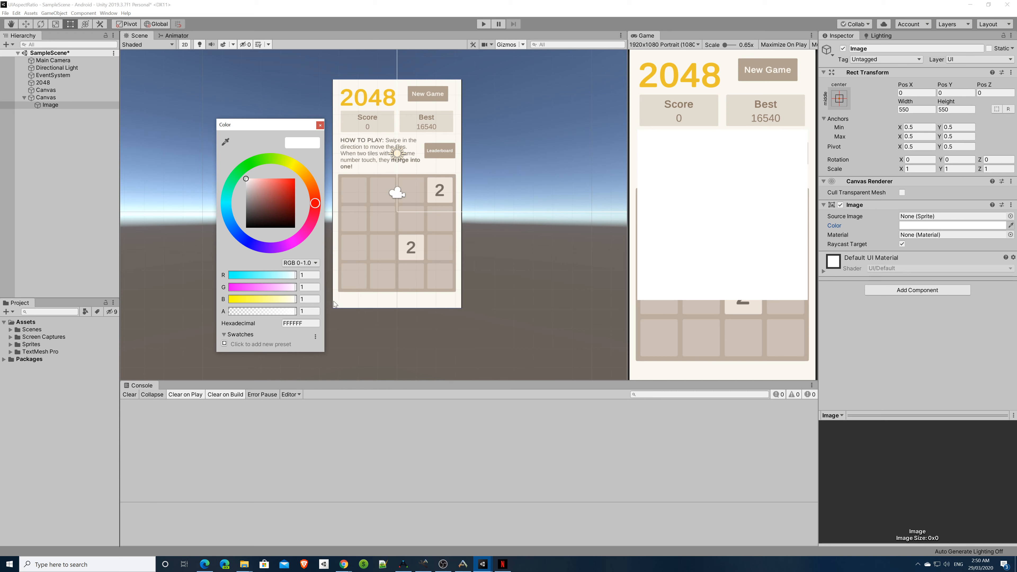
pyautogui.click(316, 322)
pyautogui.write('BBADA0')
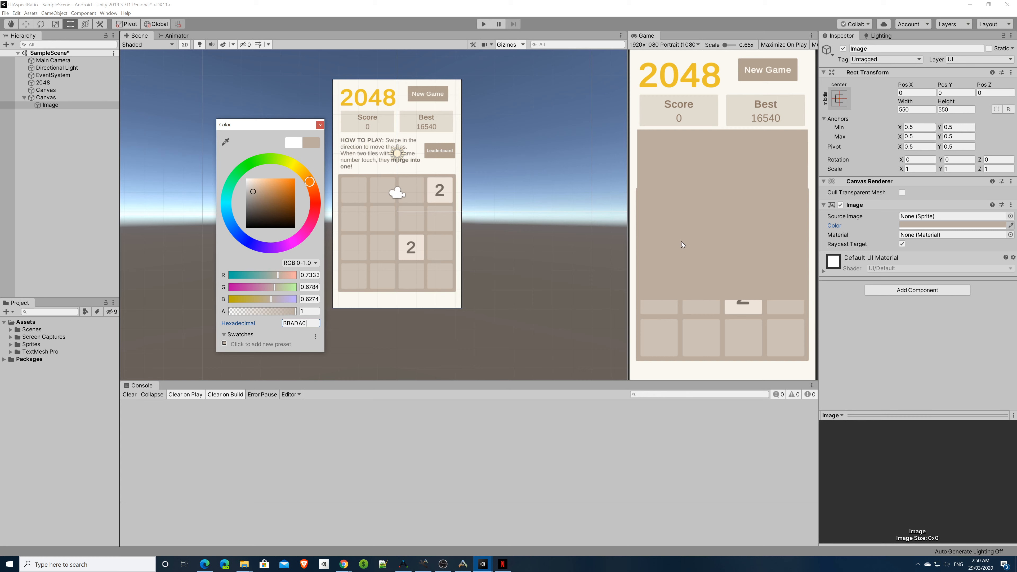
pyautogui.click(320, 125)
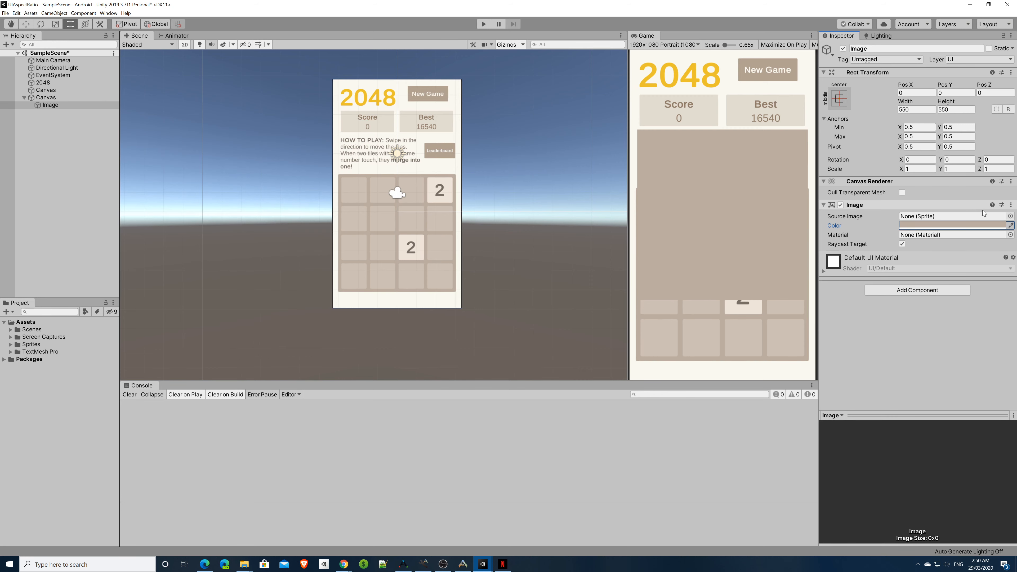
pyautogui.click(1010, 216)
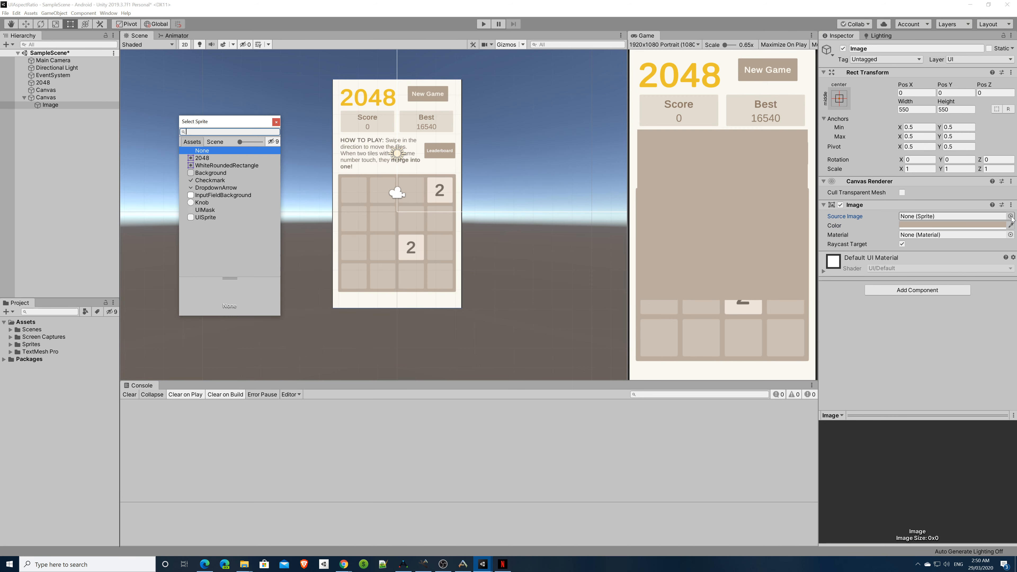
pyautogui.doubleClick(213, 166)
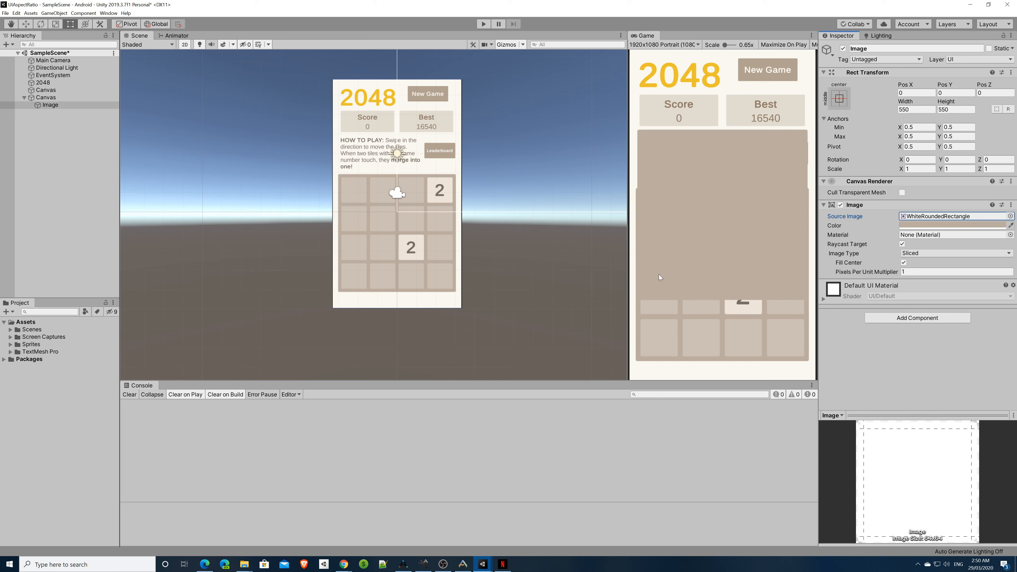
# Step: Anchor and position the Image at the bottom center of its Canvas, and set its Pos Y to 350
pyautogui.click(841, 100)
pyautogui.click(893, 212)
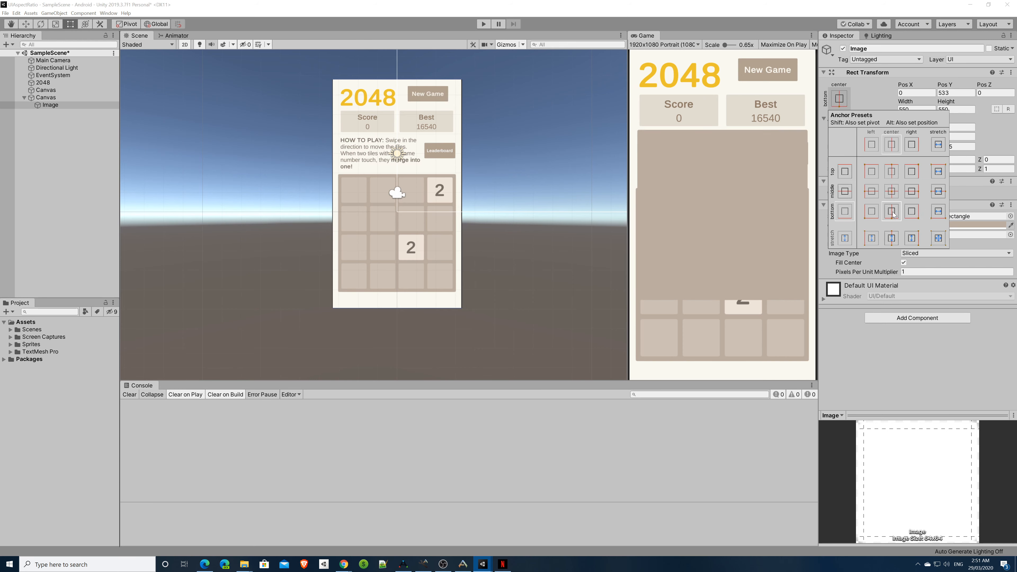
pyautogui.press('alt')
pyautogui.keyDown('alt'); pyautogui.click(892, 213); pyautogui.keyUp('alt')
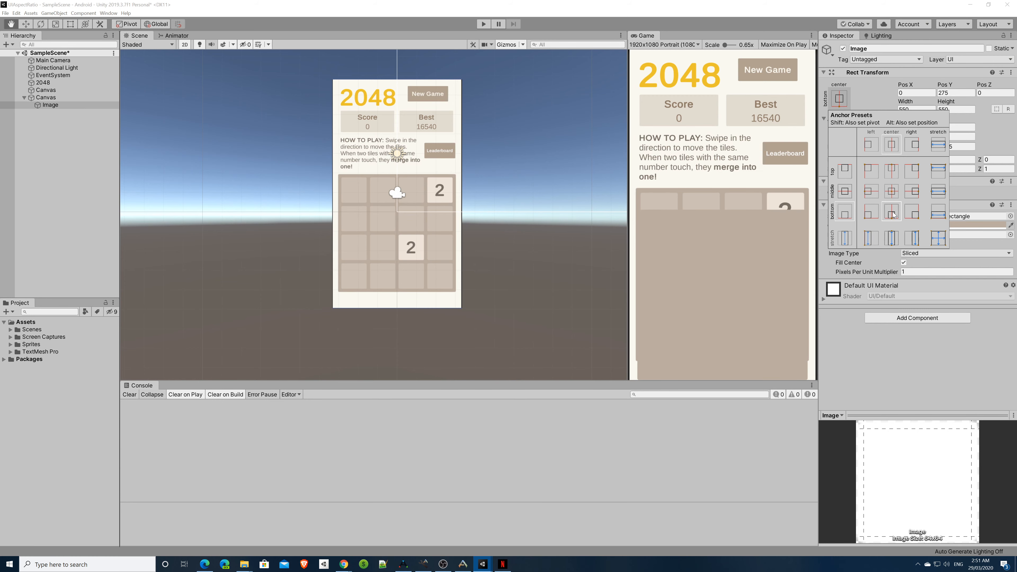
pyautogui.click(956, 92)
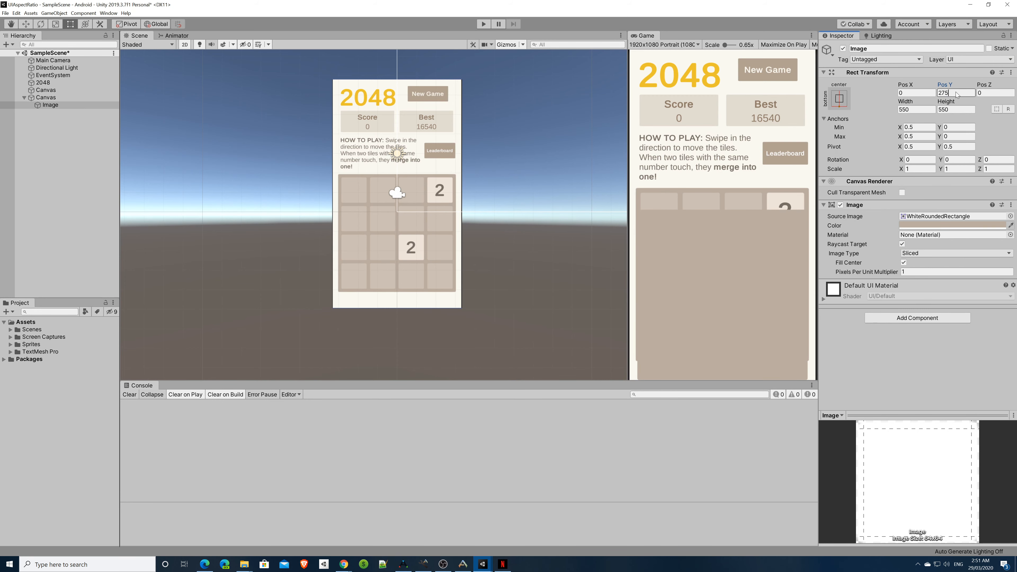
pyautogui.write('350')
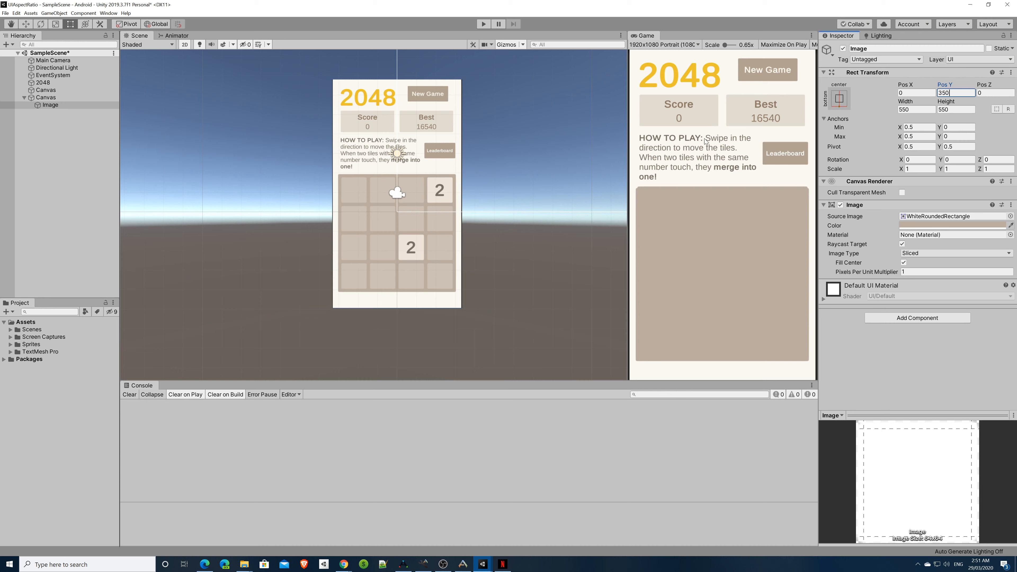
pyautogui.click(35, 162)
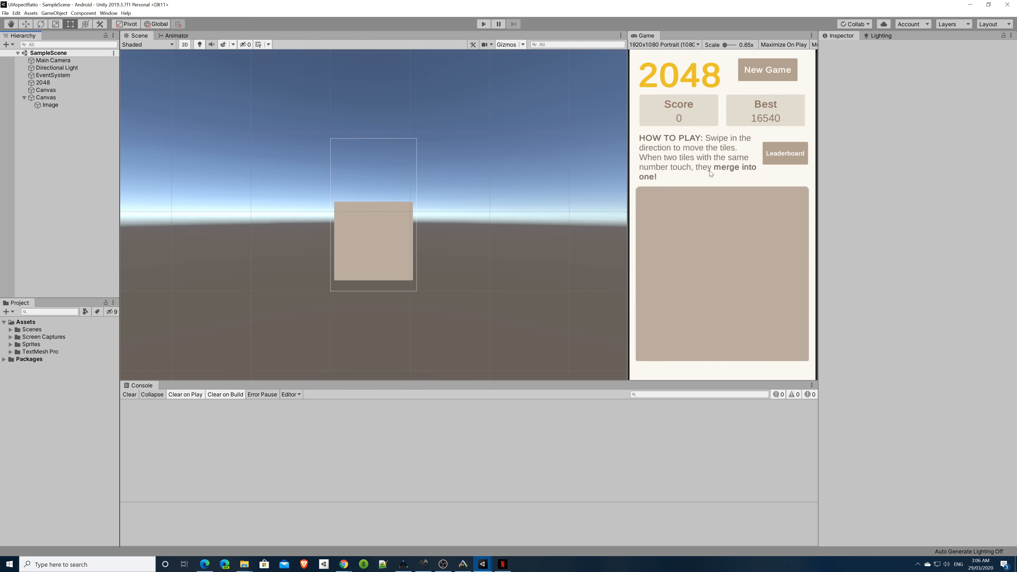
# Step: Rename the Canvas that holds the Image as GameBoadrCanvas and the empty Canvas as InformationCanvas
pyautogui.click(46, 98)
pyautogui.press('F2')
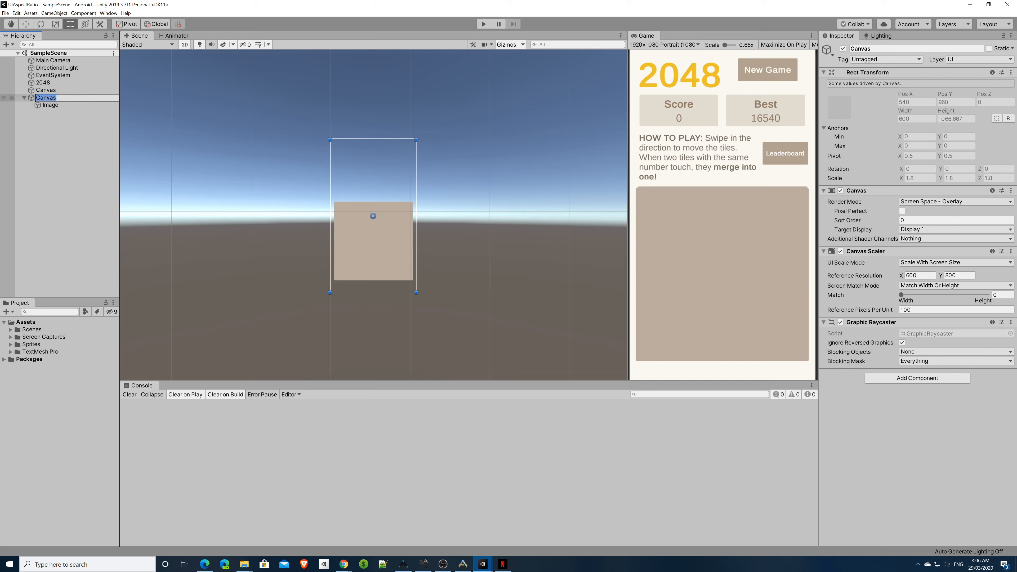
pyautogui.write('BoadrCanvas')
pyautogui.press('Return')
pyautogui.write('Game')
pyautogui.press('F2')
pyautogui.write('InformationCanvas')
pyautogui.press('Return')
# Step: Name the empty object inside InformationCanvas TopContainer, then anchor and position it stretched across the canvas's top edge
pyautogui.write('TopContainer')
pyautogui.press('Return')
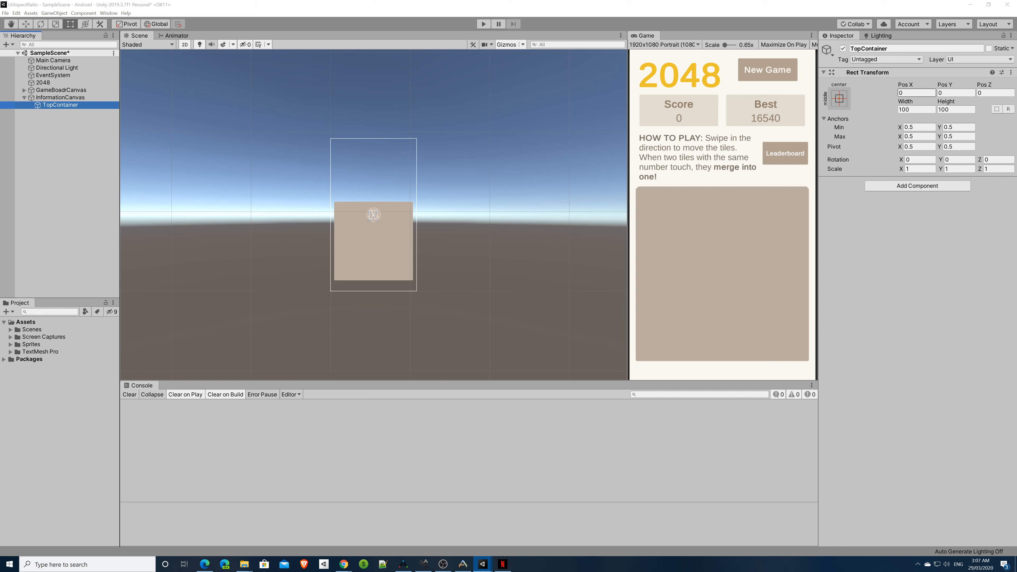
pyautogui.click(839, 99)
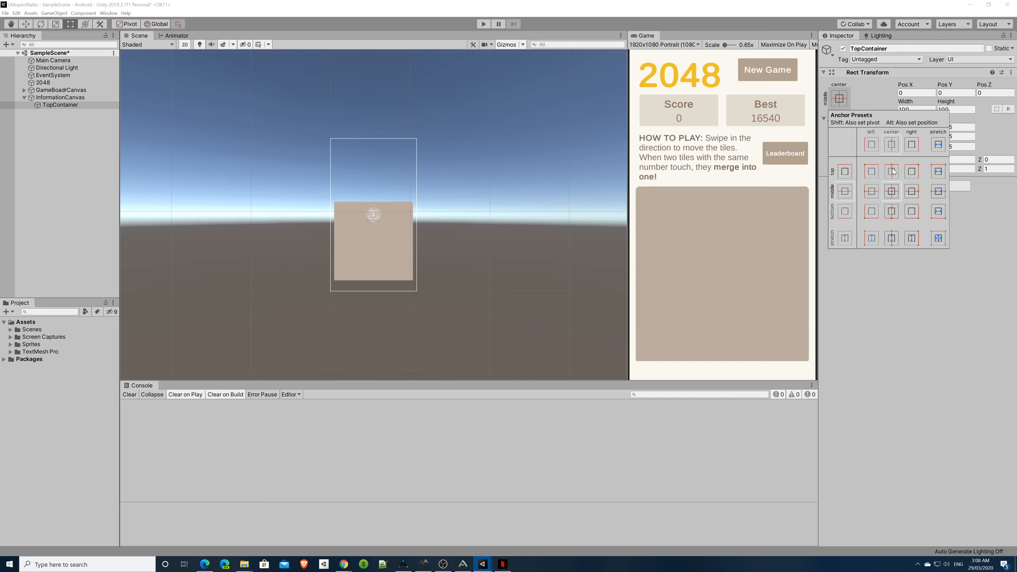
pyautogui.click(938, 171)
pyautogui.keyDown('alt'); pyautogui.click(938, 172); pyautogui.keyUp('alt')
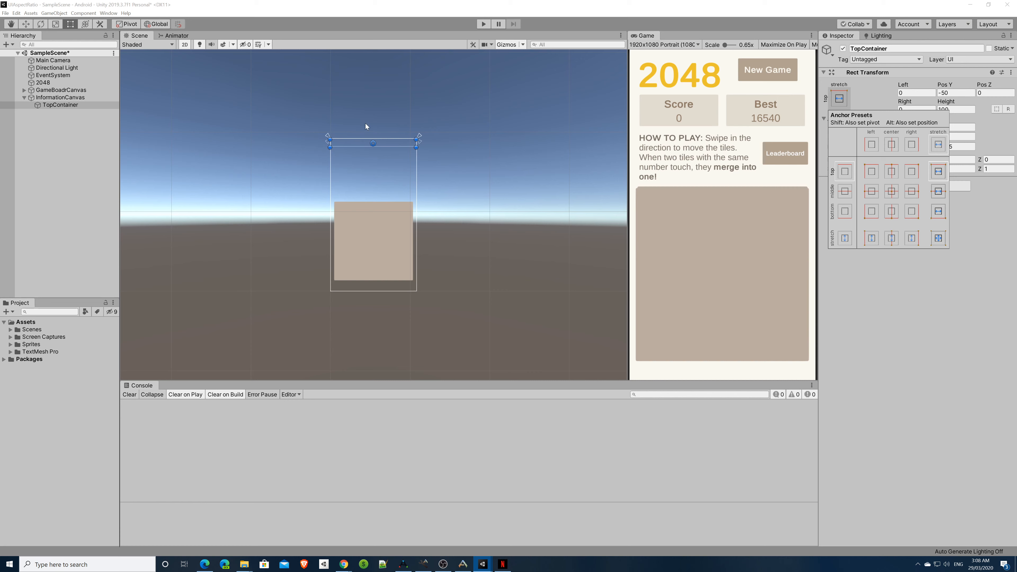
pyautogui.scroll(5, 365, 173)
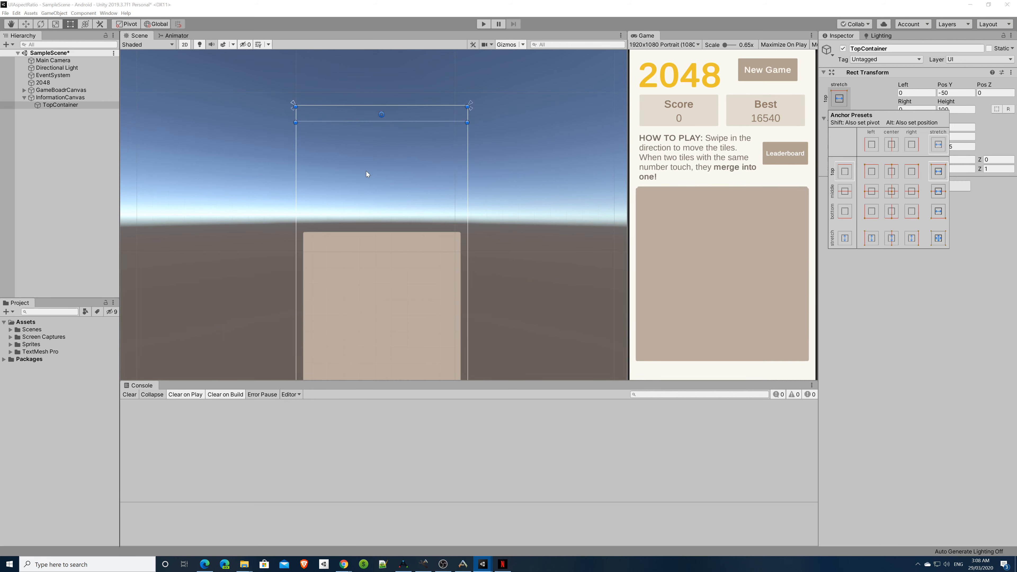
pyautogui.scroll(1, 382, 157)
pyautogui.click(955, 109)
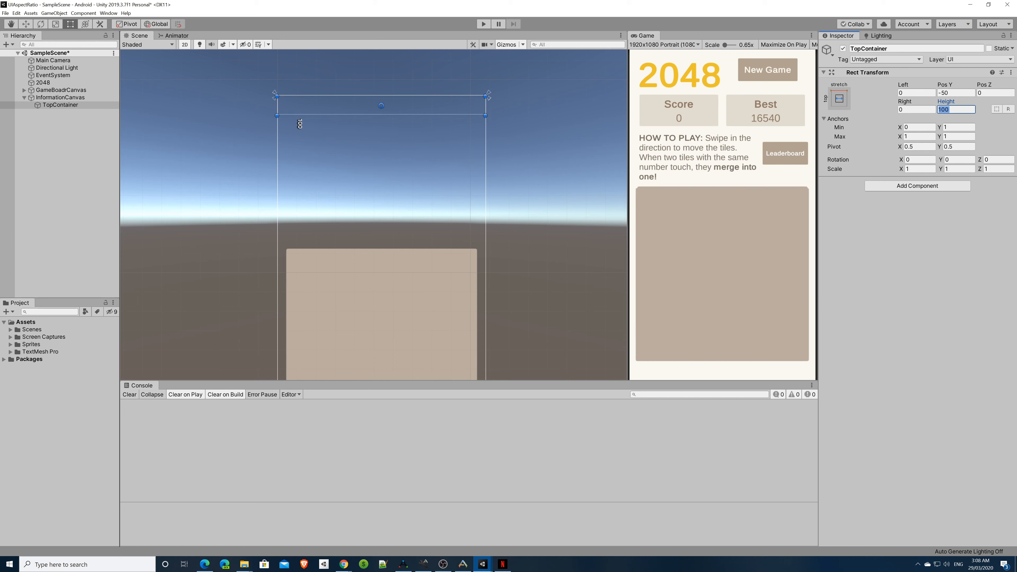
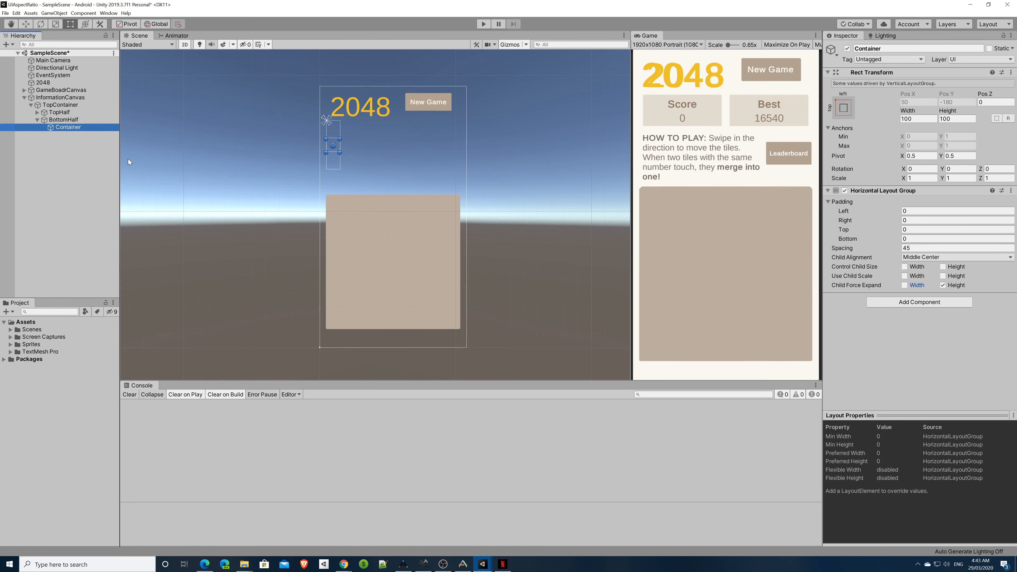
# Step: Create two empty objects inside BottomHalf's Container
pyautogui.rightClick(61, 126)
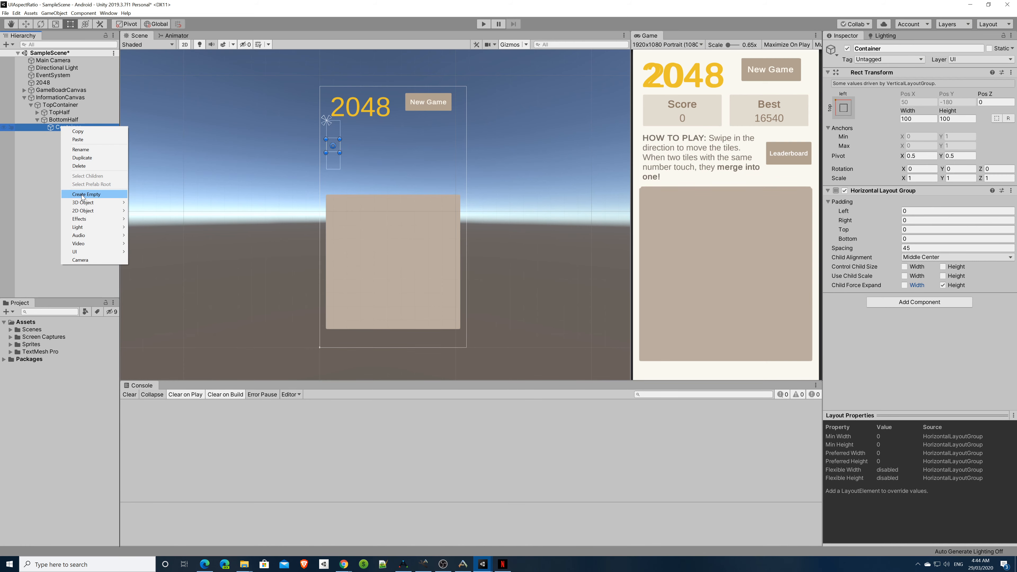
pyautogui.click(76, 191)
pyautogui.rightClick(64, 126)
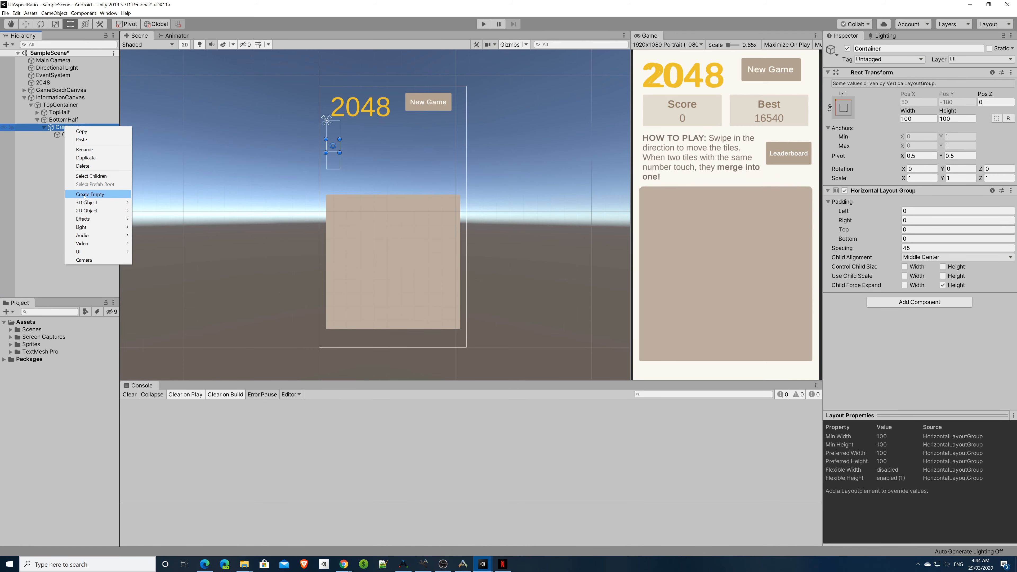
pyautogui.click(85, 195)
# Step: Add an Image component to both empty objects inside the Container
pyautogui.click(72, 136)
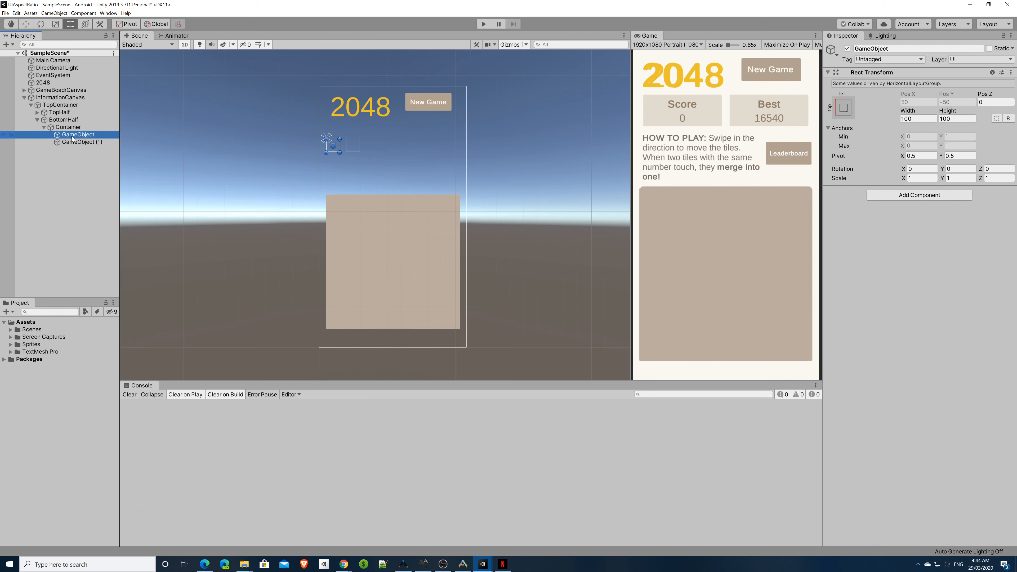
pyautogui.keyDown('ctrl'); pyautogui.click(75, 142); pyautogui.keyUp('ctrl')
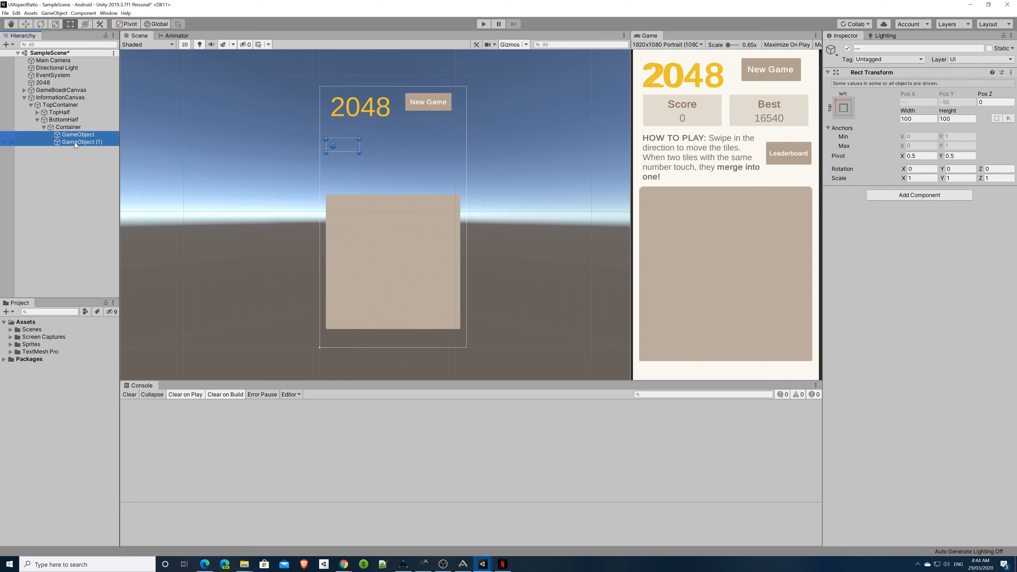
pyautogui.click(916, 196)
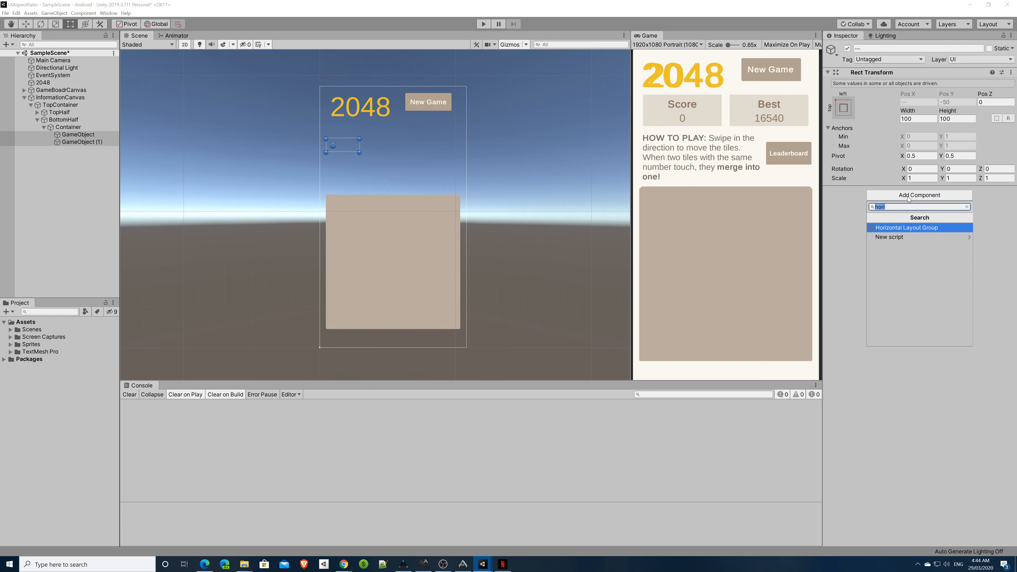
pyautogui.write('ima')
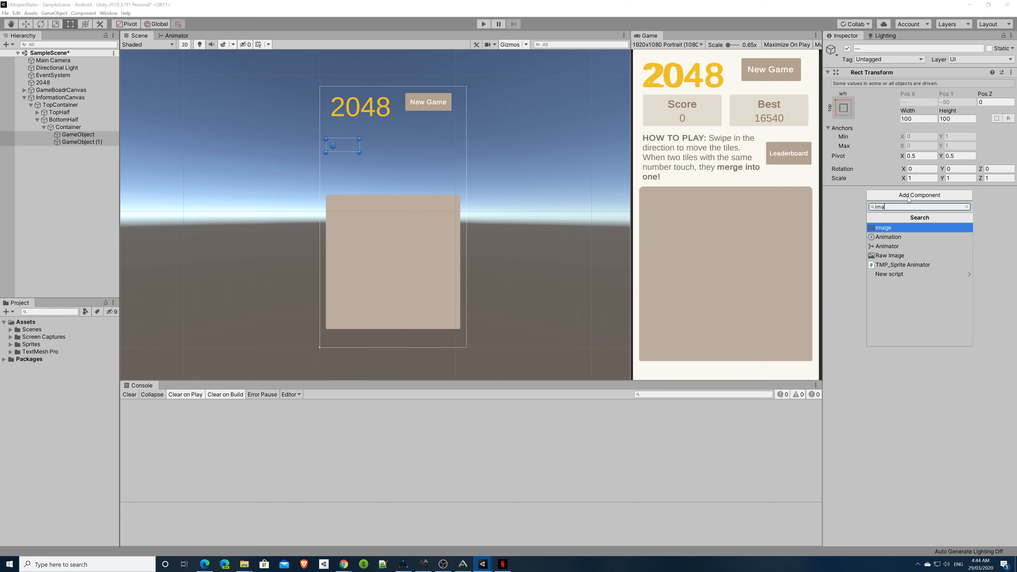
pyautogui.click(893, 227)
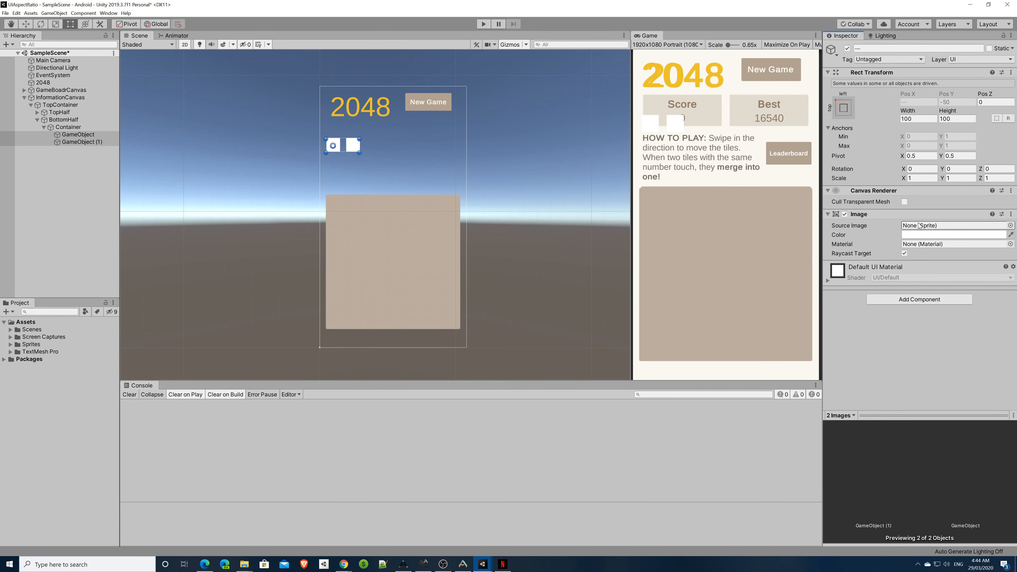
# Step: Set both Images' source image to WhiteRoundedRectangle and give them the light beige panel color
pyautogui.click(1010, 225)
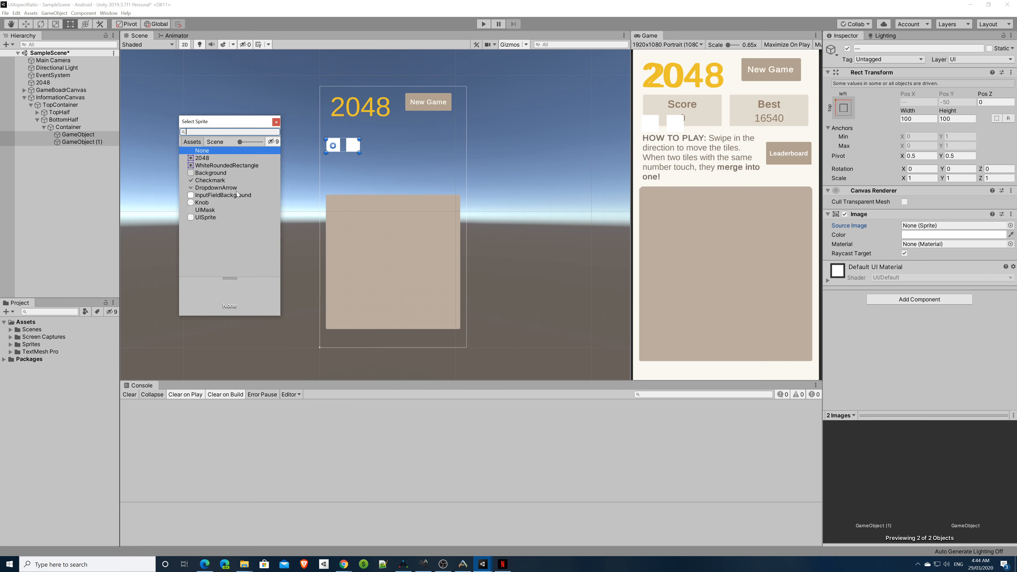
pyautogui.doubleClick(197, 166)
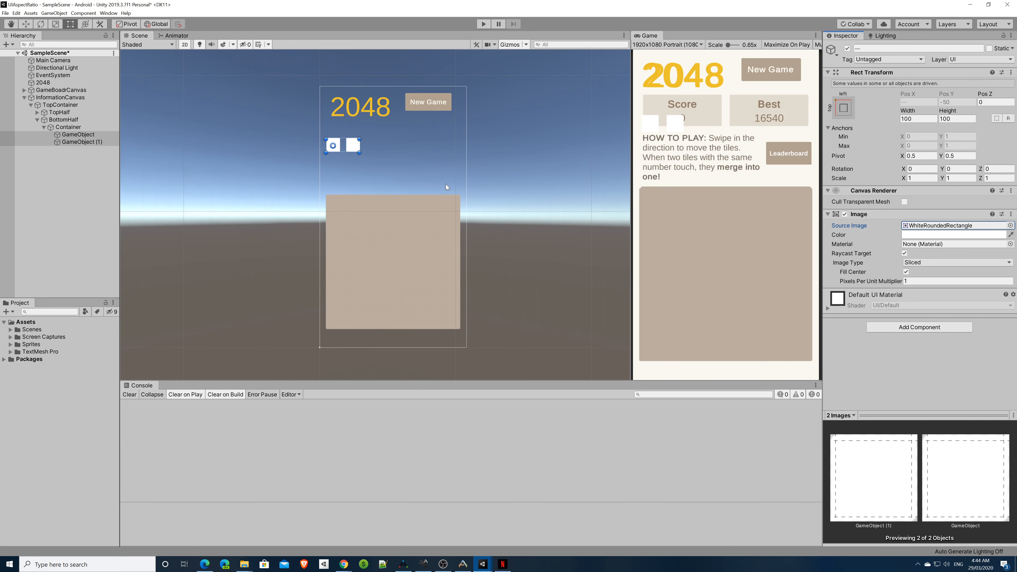
pyautogui.click(922, 235)
pyautogui.click(229, 343)
pyautogui.click(319, 125)
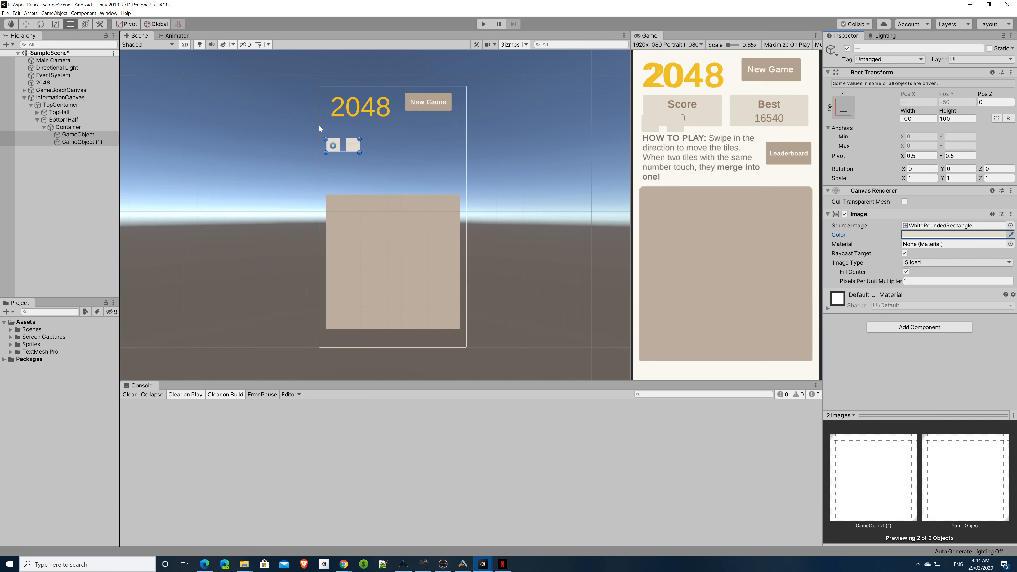
# Step: Rename the Container's first child object as Score Panel and the second as BestScorePanel
pyautogui.click(87, 135)
pyautogui.press('F2')
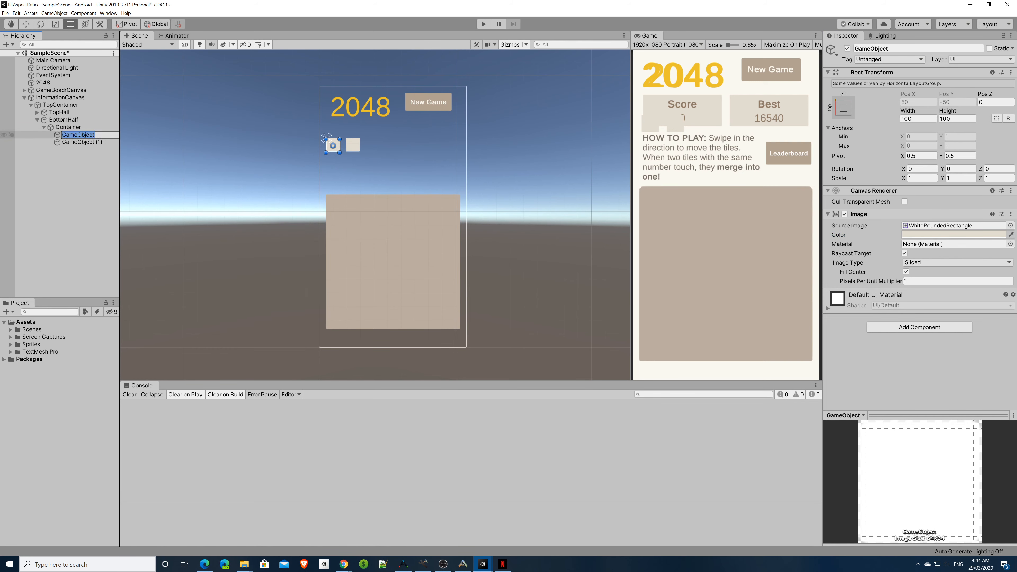
pyautogui.write('Score Panel')
pyautogui.press('Return')
pyautogui.click(82, 142)
pyautogui.press('F2')
pyautogui.write('BestScorePanel')
pyautogui.click(77, 135)
pyautogui.write('core')
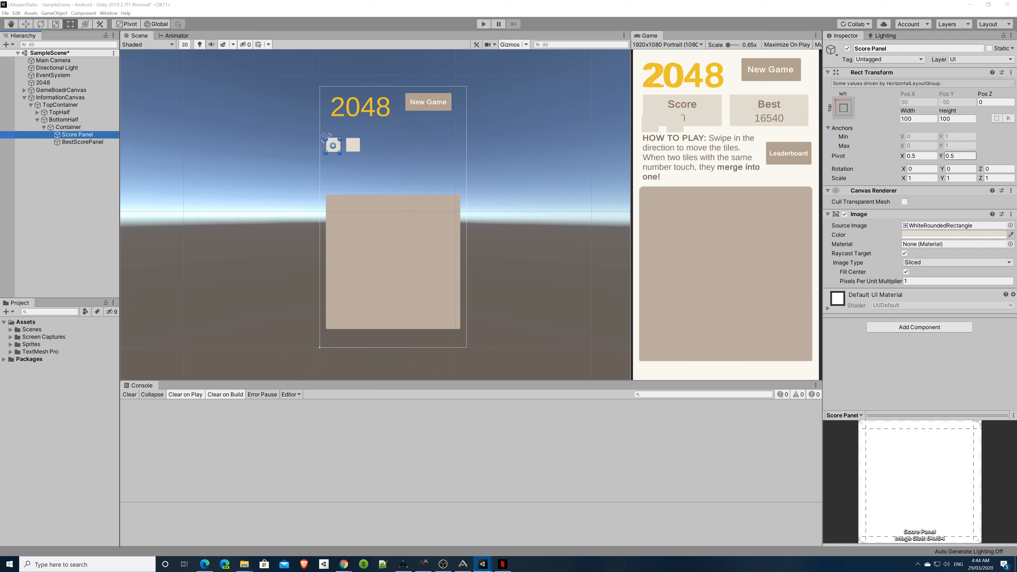
# Step: Set the width to 450 and height to 180 for both Score Panel and BestScorePanel
pyautogui.click(923, 119)
pyautogui.write('450')
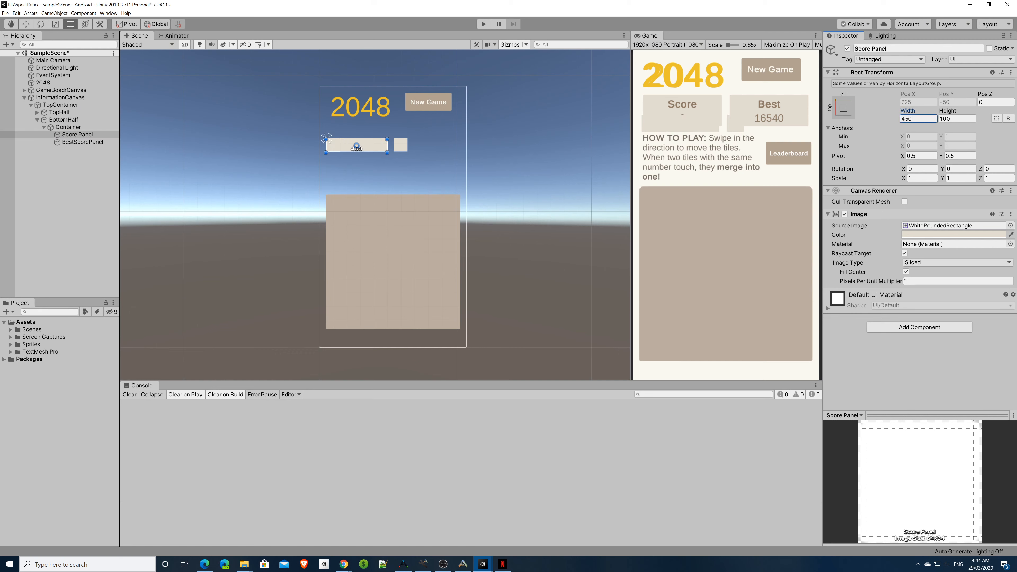
pyautogui.press('Tab')
pyautogui.write('180')
pyautogui.click(82, 142)
pyautogui.click(923, 118)
pyautogui.write('450')
pyautogui.press('Tab')
pyautogui.write('180')
# Step: Set the width of the Container holding the two score panels to 980 and its height to 150
pyautogui.click(68, 127)
pyautogui.click(924, 119)
pyautogui.write('980')
pyautogui.press('Return')
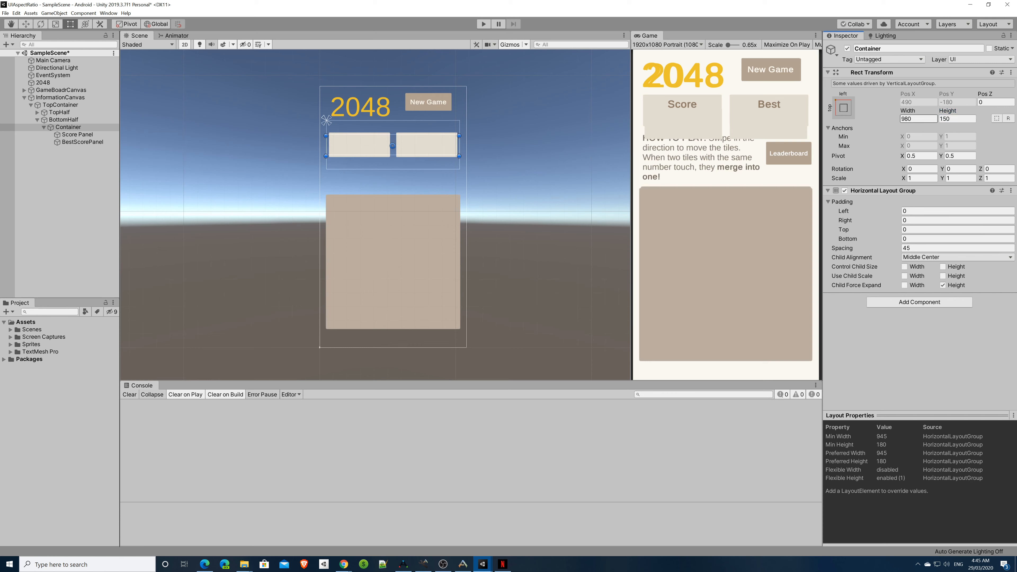
pyautogui.click(68, 127)
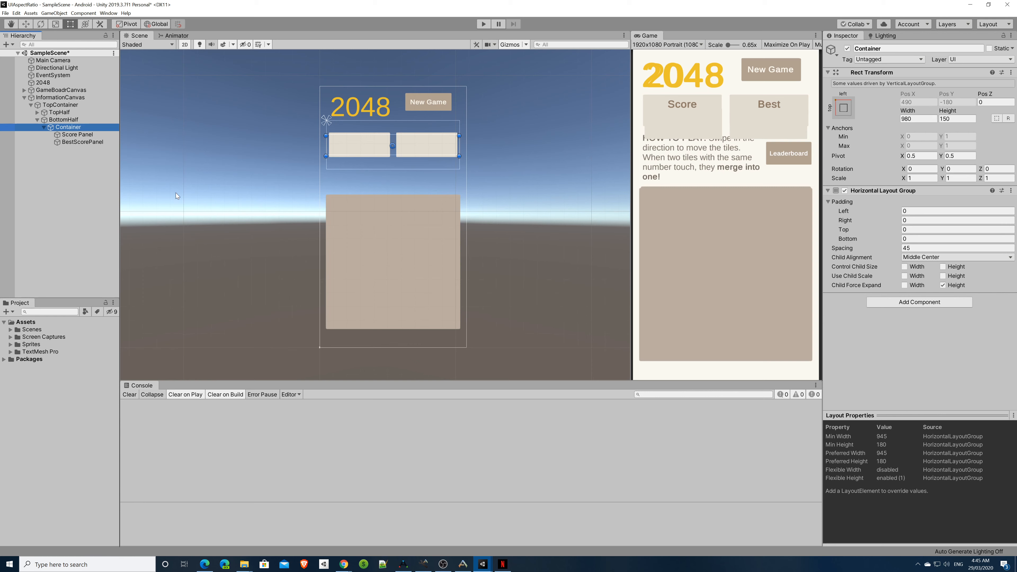
# Step: Create an empty object named Container inside Score Panel
pyautogui.click(76, 134)
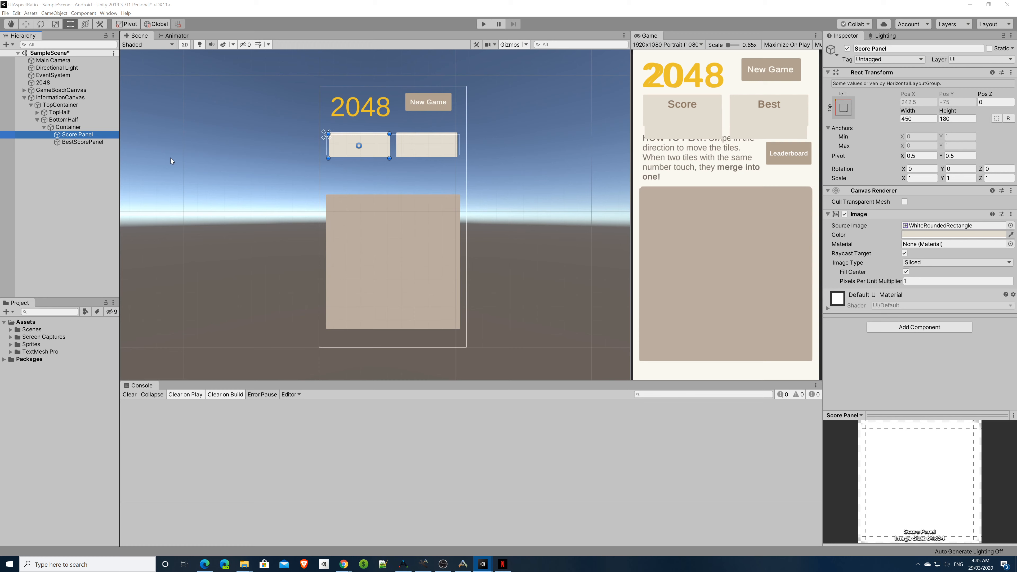
pyautogui.rightClick(71, 135)
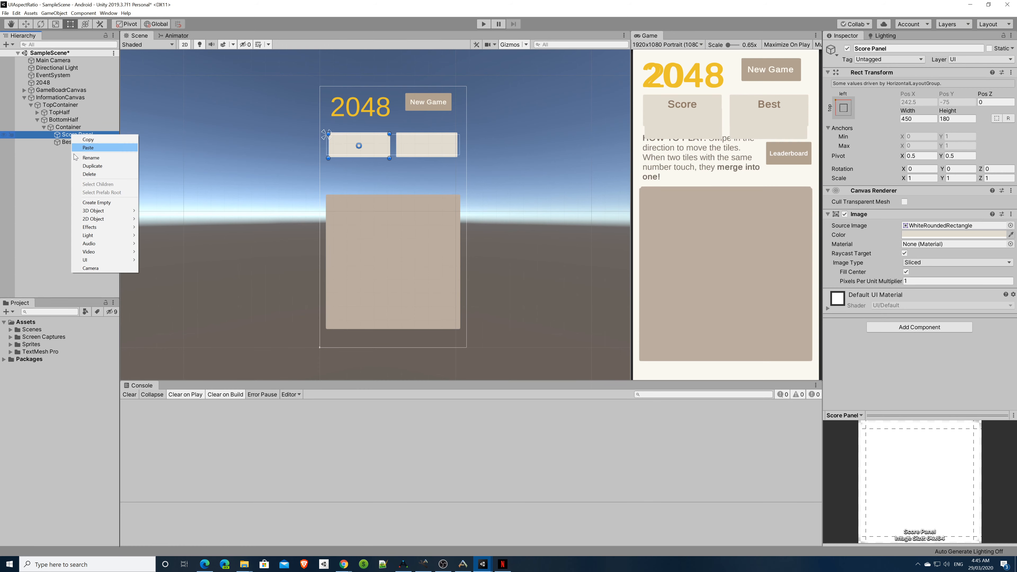
pyautogui.click(98, 203)
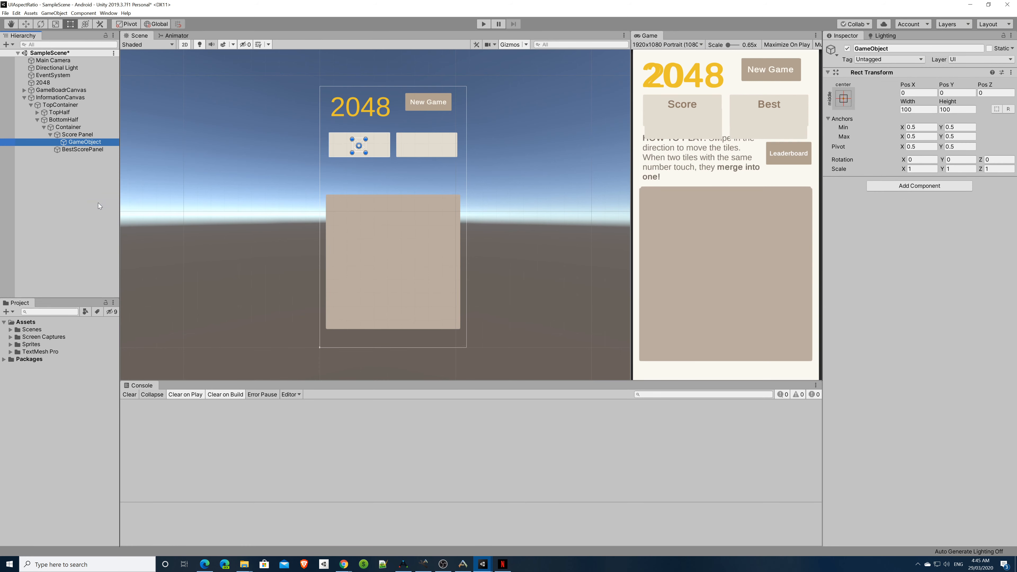
pyautogui.write('Container')
pyautogui.press('Return')
# Step: Anchor Score Panel's Container stretched along the top, with Pos Y -75 and height 150
pyautogui.click(843, 99)
pyautogui.keyDown('alt'); pyautogui.click(942, 171); pyautogui.keyUp('alt')
pyautogui.click(957, 93)
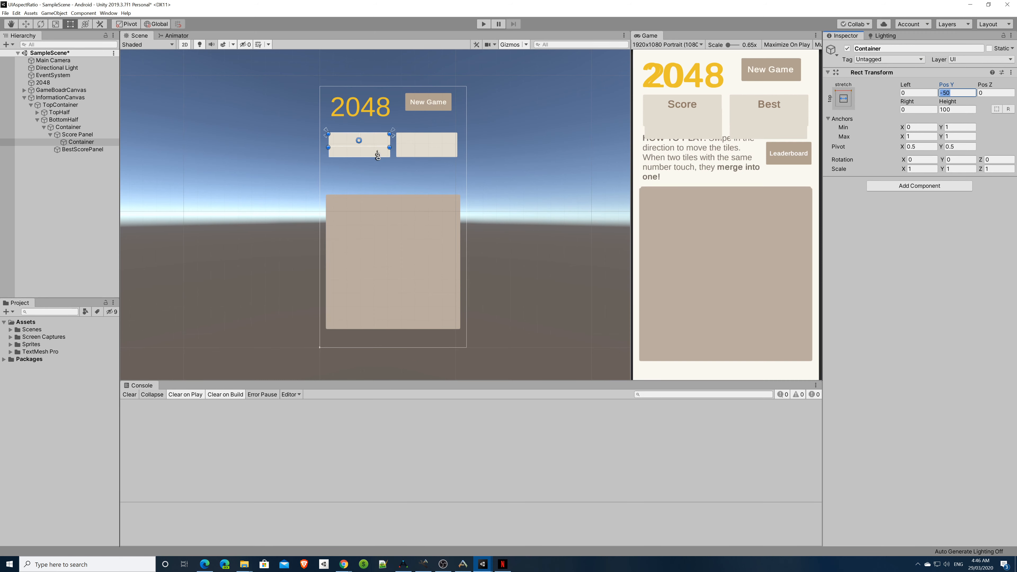
pyautogui.write('-75')
pyautogui.press('Tab')
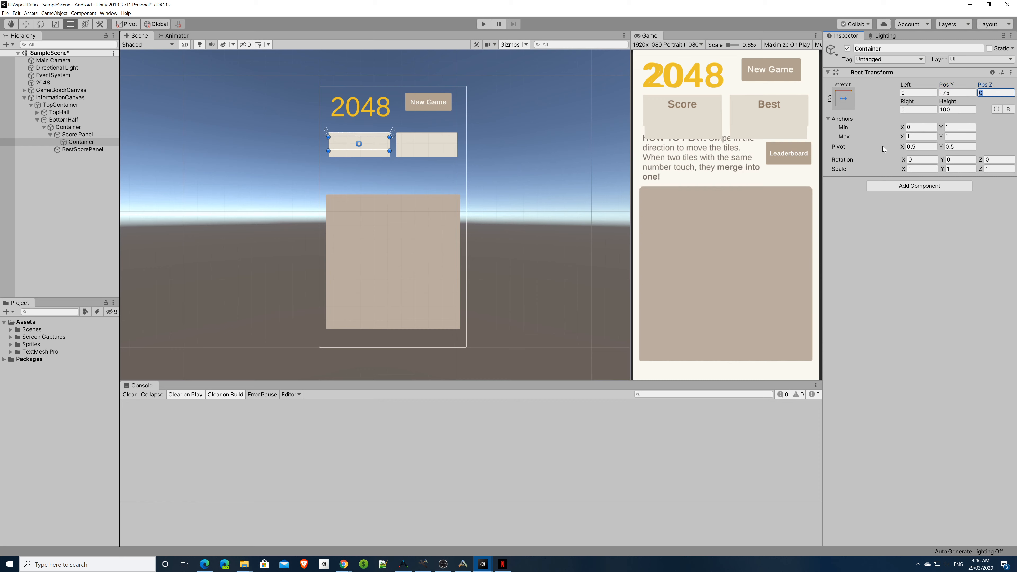
pyautogui.press('Tab')
pyautogui.press('Tab')
pyautogui.write('150')
pyautogui.press('Tab')
# Step: Add a Vertical Layout Group to Score Panel's Container with top and bottom padding of 20
pyautogui.click(852, 194)
pyautogui.click(919, 186)
pyautogui.write('vert')
pyautogui.press('Return')
pyautogui.click(928, 221)
pyautogui.write('20')
pyautogui.press('Tab')
pyautogui.write('20')
# Step: Set the Vertical Layout Group's child alignment to Middle Center and let it control the children's width
pyautogui.click(929, 249)
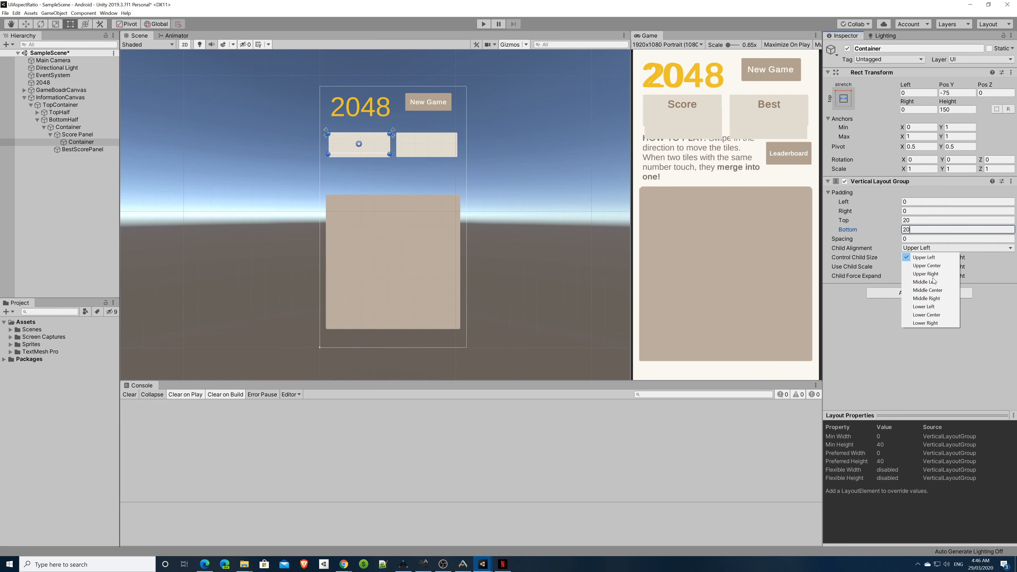
pyautogui.click(935, 293)
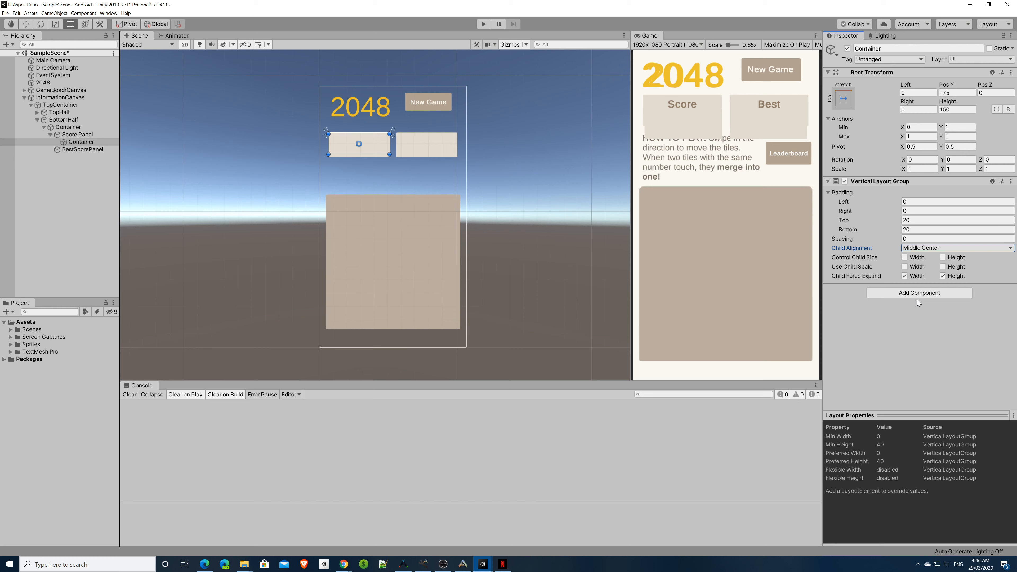
pyautogui.click(943, 276)
pyautogui.click(904, 257)
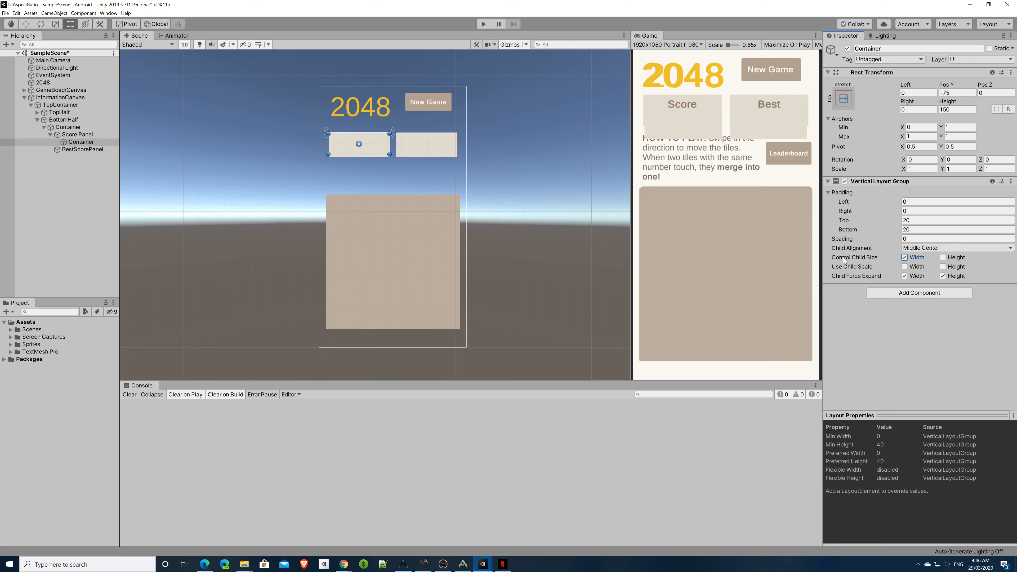
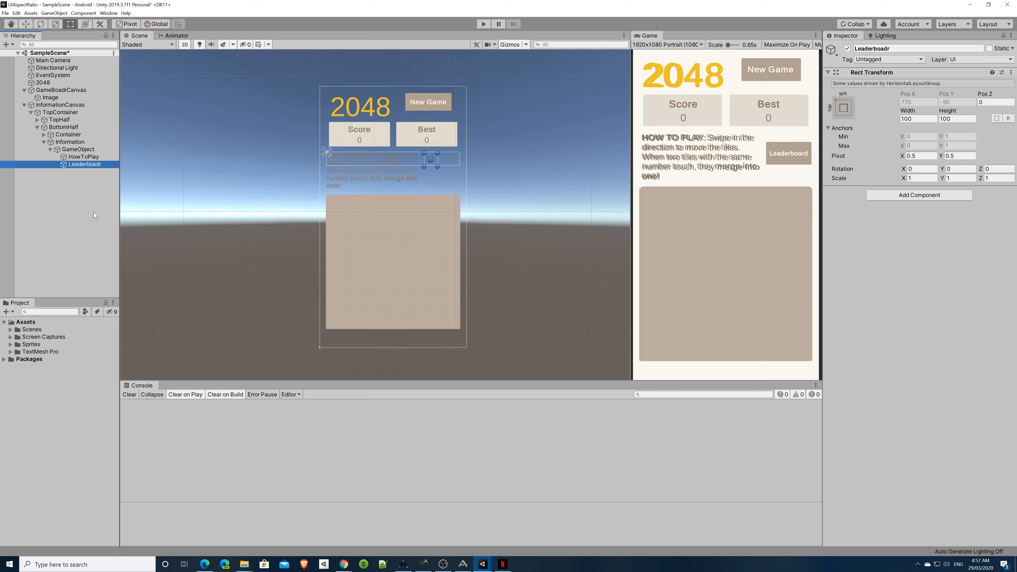
# Step: Correct the name of the Leaderboadr object to Leaderboard
pyautogui.press('F2')
pyautogui.press('End')
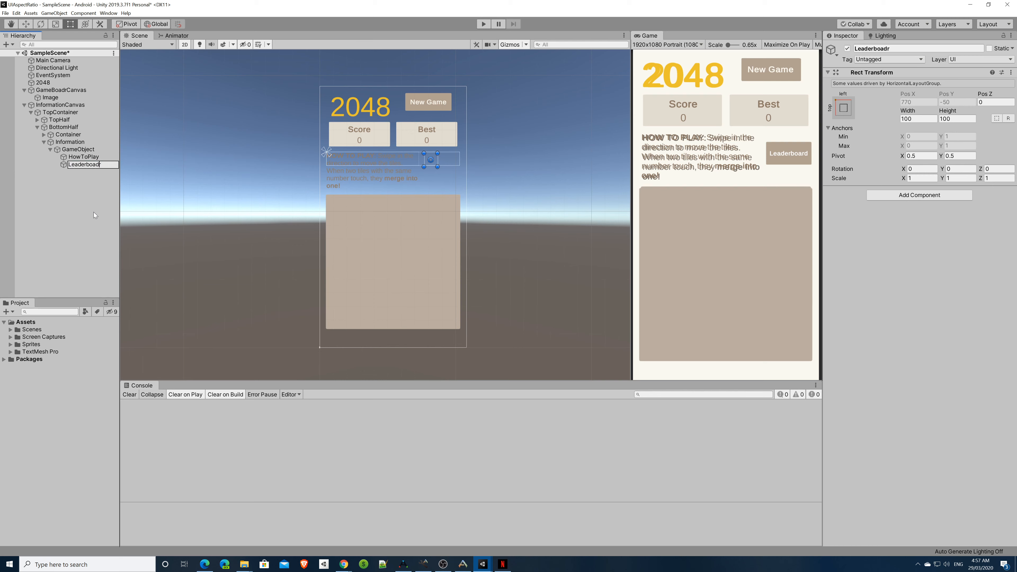
pyautogui.write('r')
pyautogui.press('Return')
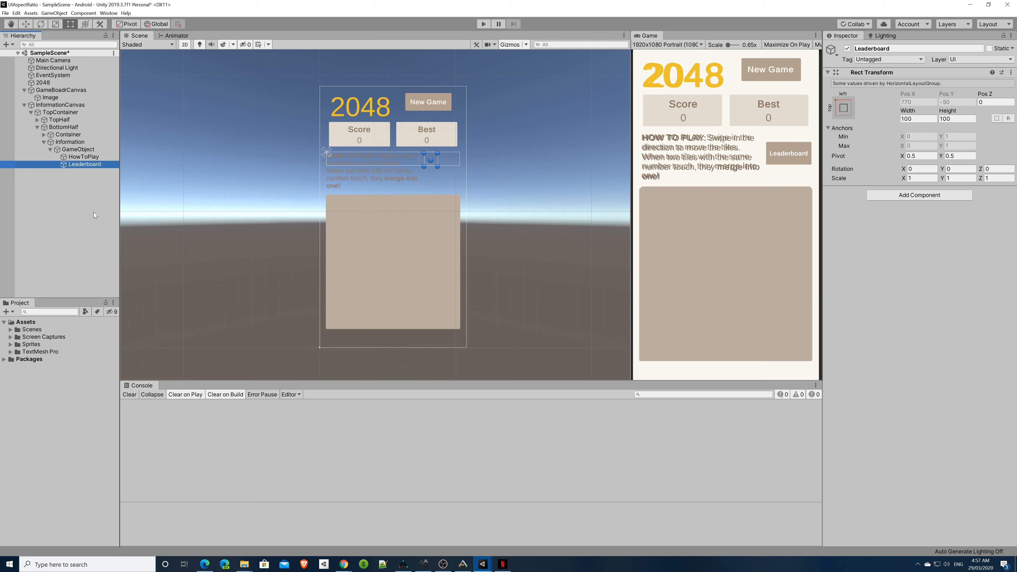
# Step: Set the Leaderboard object's width to 230 and height to 130
pyautogui.click(917, 119)
pyautogui.write('230')
pyautogui.press('Tab')
pyautogui.write('130')
# Step: Add a UI Button inside Leaderboard and anchor and position it at the bottom center
pyautogui.rightClick(85, 164)
pyautogui.click(192, 321)
pyautogui.click(843, 99)
pyautogui.click(895, 242)
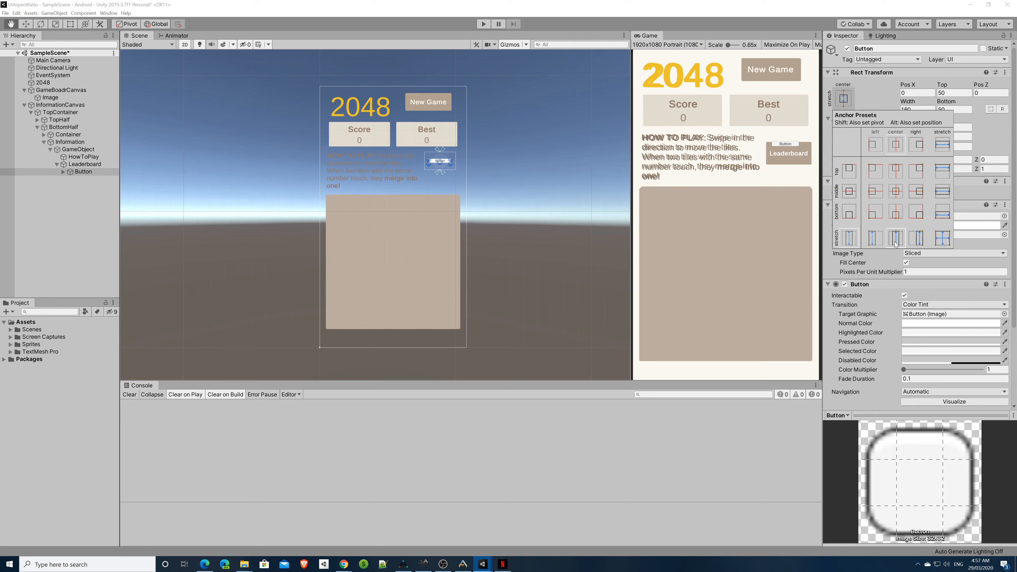
pyautogui.click(896, 213)
pyautogui.keyDown('alt'); pyautogui.click(896, 212); pyautogui.keyUp('alt')
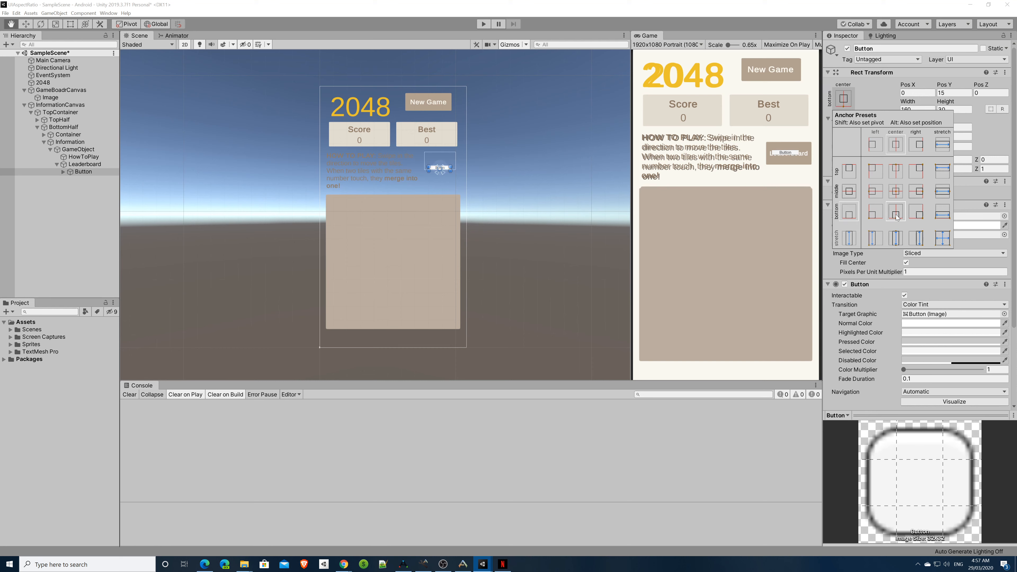
# Step: Set the Leaderboard Button's width to 260, height to 130 and Pos Y to 0
pyautogui.click(916, 108)
pyautogui.write('260')
pyautogui.press('Tab')
pyautogui.write('130')
pyautogui.click(954, 93)
pyautogui.write('0')
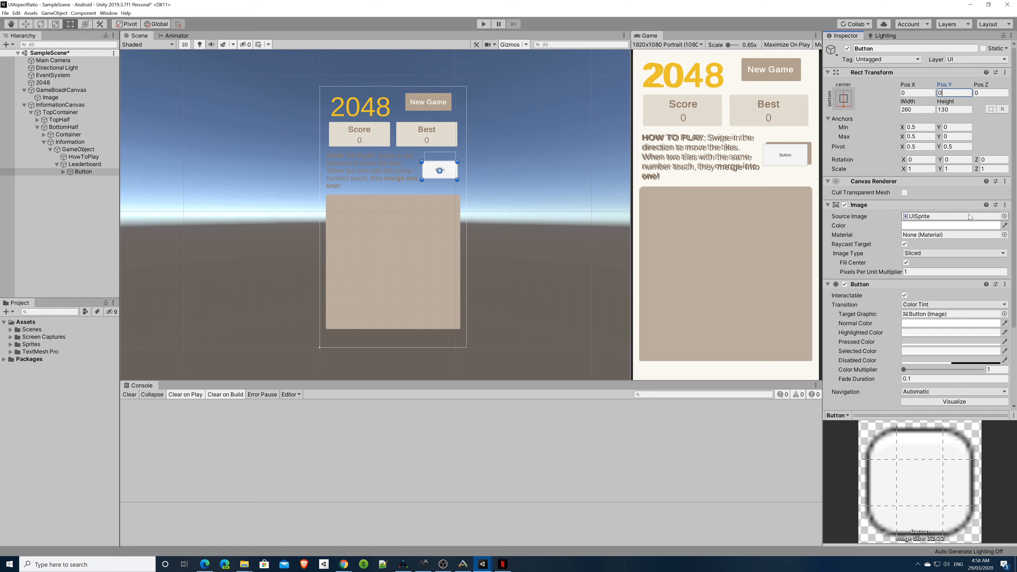
# Step: Set the Leaderboard Button's source image to WhiteRoundedRectangle and sample the brown of the reference leaderboard button as its color
pyautogui.click(1004, 216)
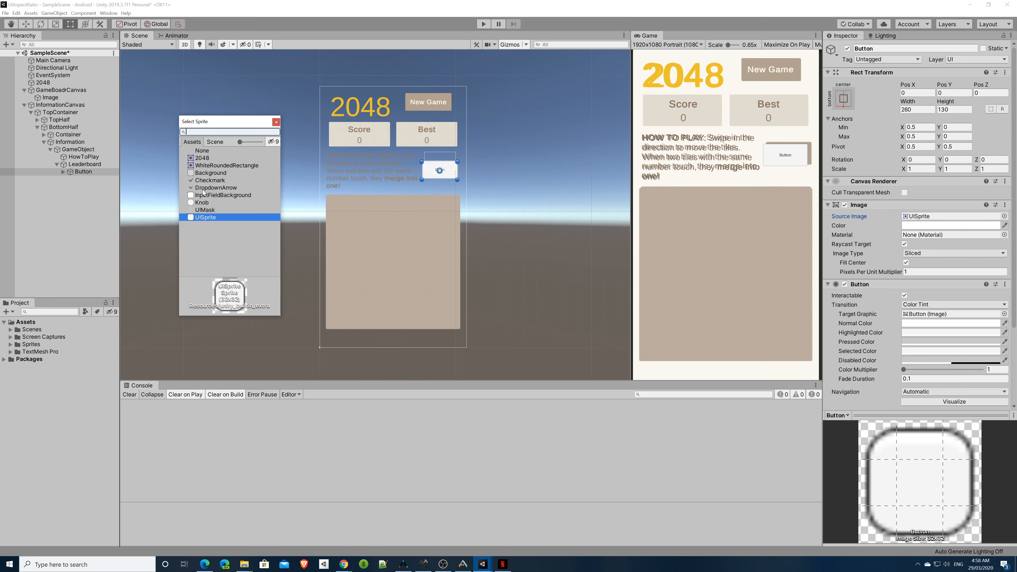
pyautogui.doubleClick(211, 166)
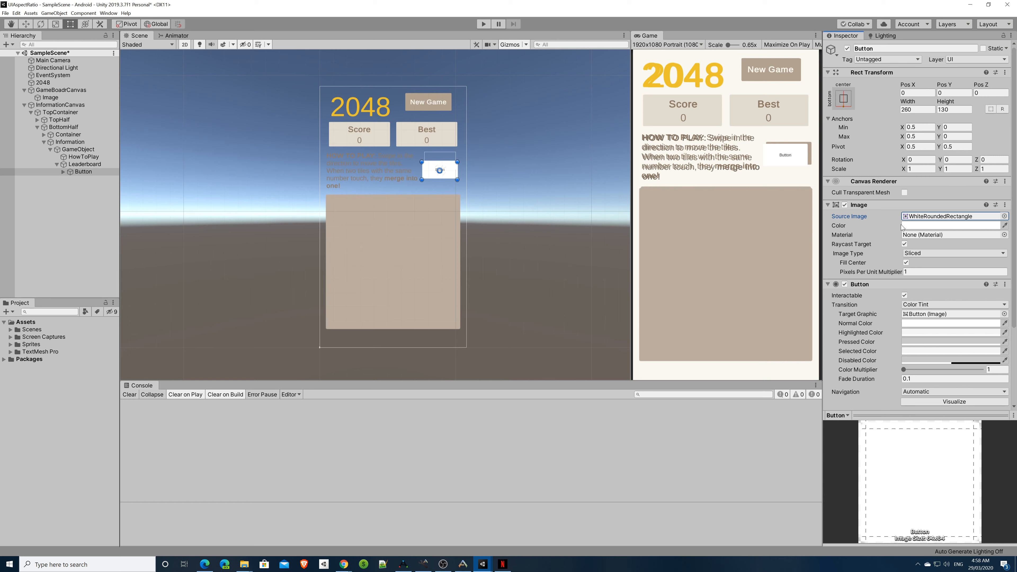
pyautogui.click(996, 226)
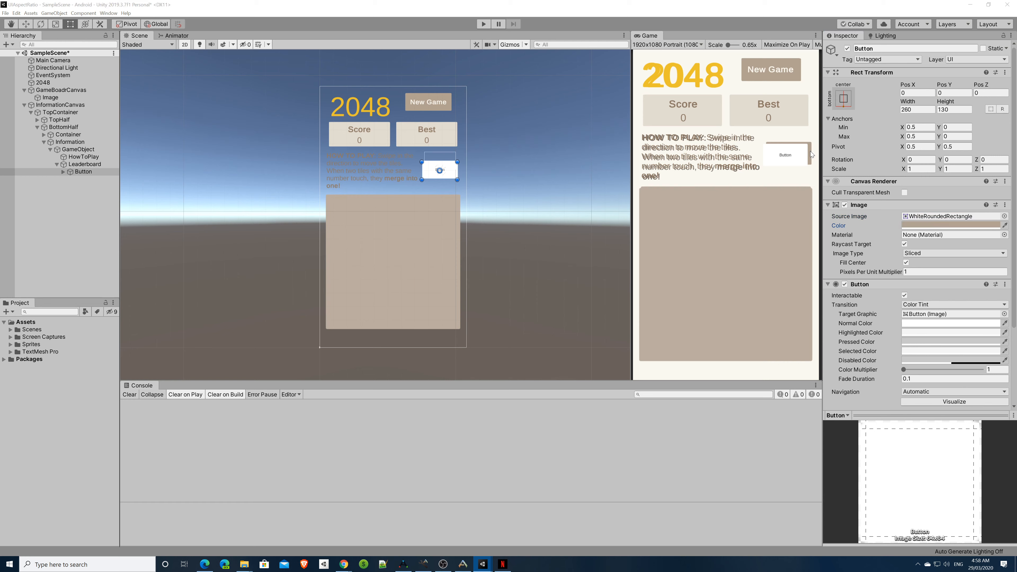
pyautogui.click(811, 151)
# Step: Change the button's label text to Leaderboard, with font size 36 and a white vertex color
pyautogui.click(63, 172)
pyautogui.click(95, 179)
pyautogui.scroll(-3, 921, 241)
pyautogui.click(918, 190)
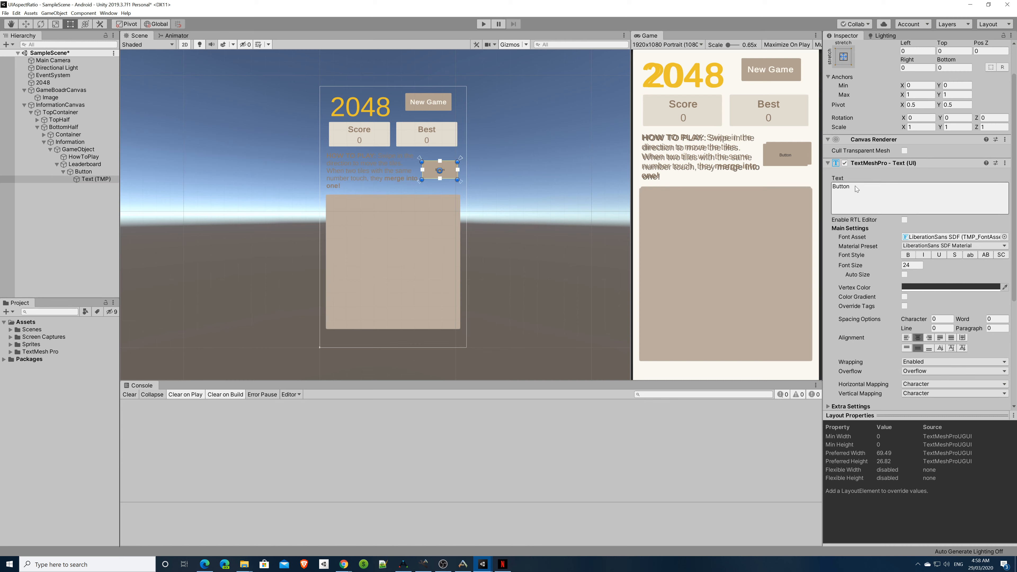
pyautogui.write('Leaderboard')
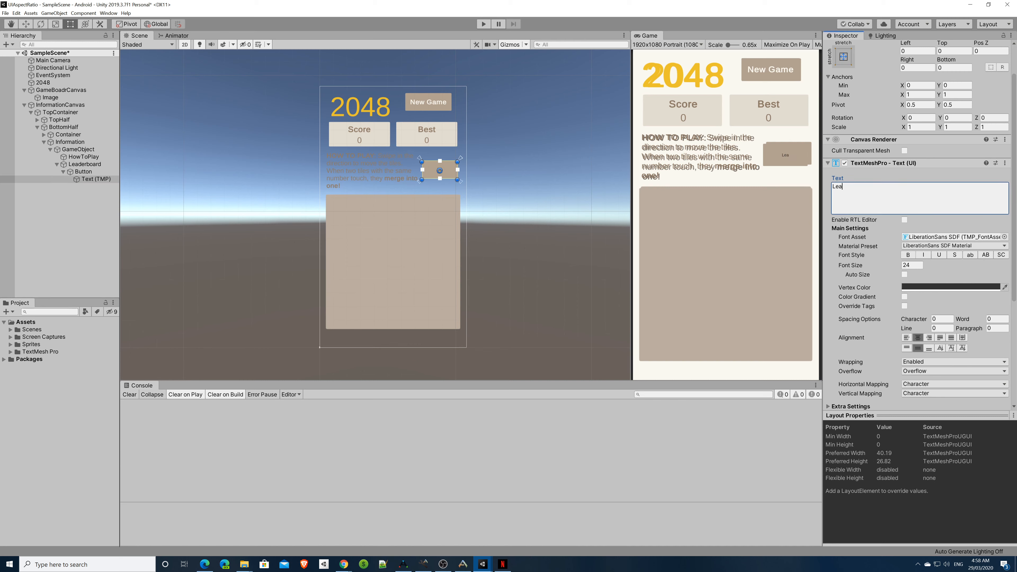
pyautogui.click(911, 264)
pyautogui.write('36')
pyautogui.click(950, 287)
# Step: Set the Horizontal Layout Group spacing to 60 on the GameObject that holds HowToPlay and Leaderboard
pyautogui.click(78, 149)
pyautogui.click(916, 239)
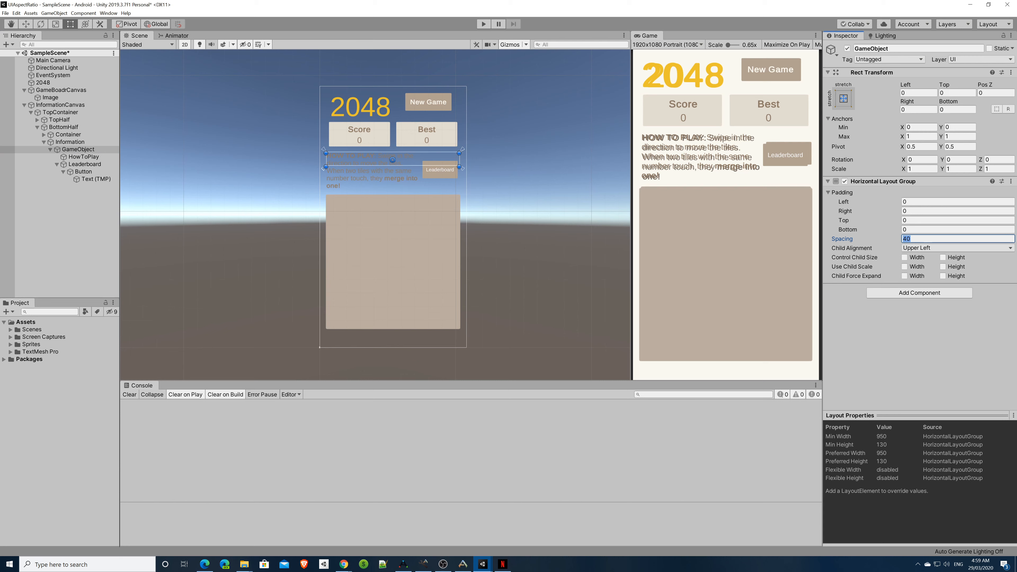
pyautogui.write('50')
pyautogui.press('BackSpace')
pyautogui.press('BackSpace')
pyautogui.write('60')
# Step: Deactivate the 2048 reference object and save the scene
pyautogui.click(43, 83)
pyautogui.click(847, 48)
pyautogui.hotkey('ctrl', 's')
# Step: Set the Main Camera's Clear Flags to Solid Color with a white FFFFFF background
pyautogui.click(53, 61)
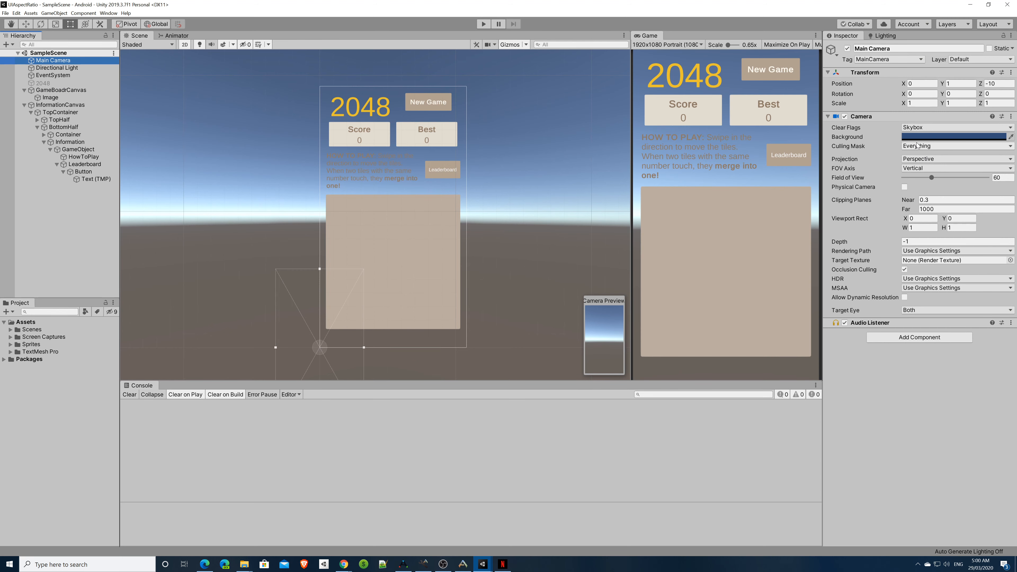
pyautogui.click(914, 130)
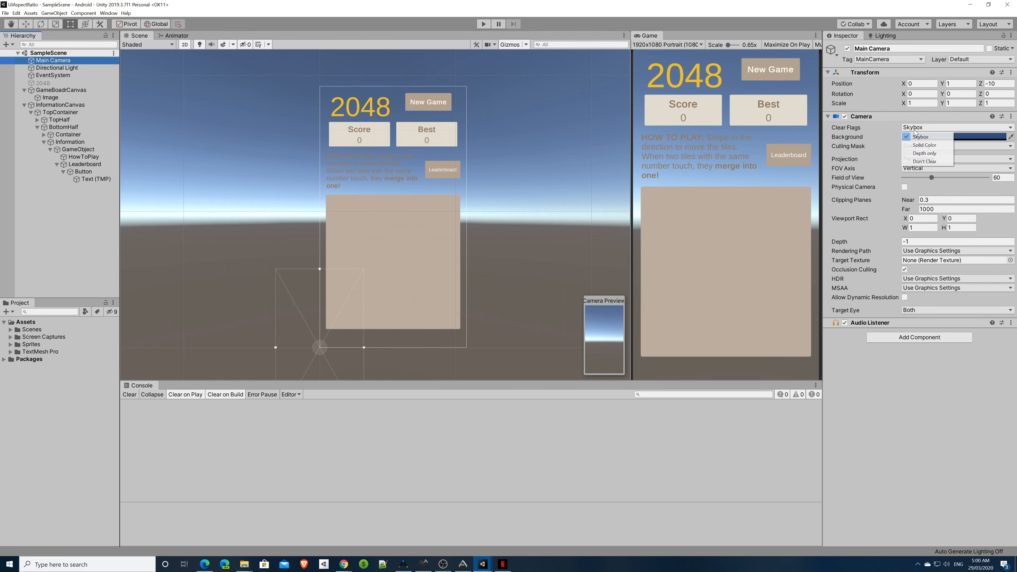
pyautogui.click(924, 145)
pyautogui.click(930, 139)
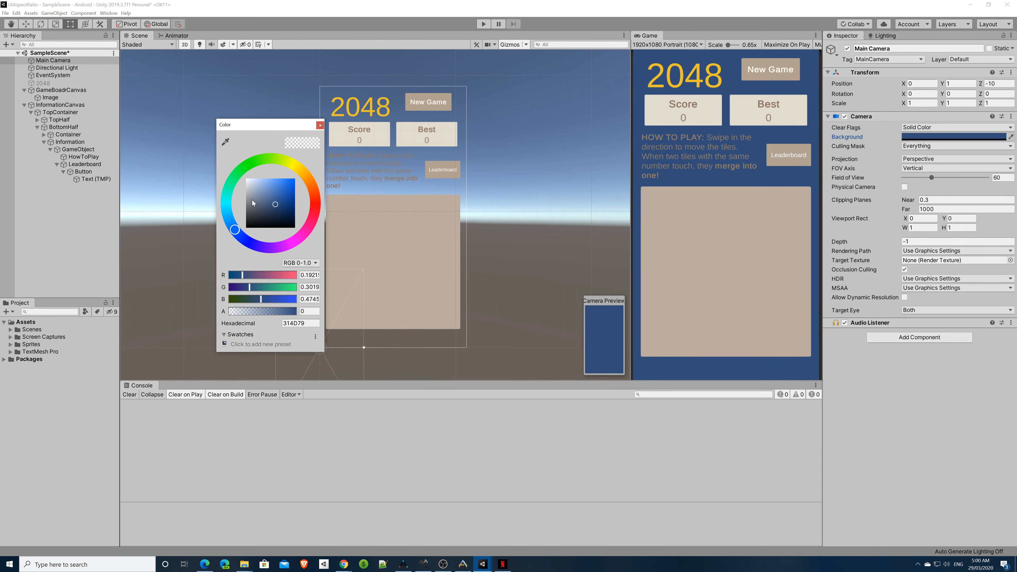
pyautogui.moveTo(253, 194); pyautogui.dragTo(229, 176)
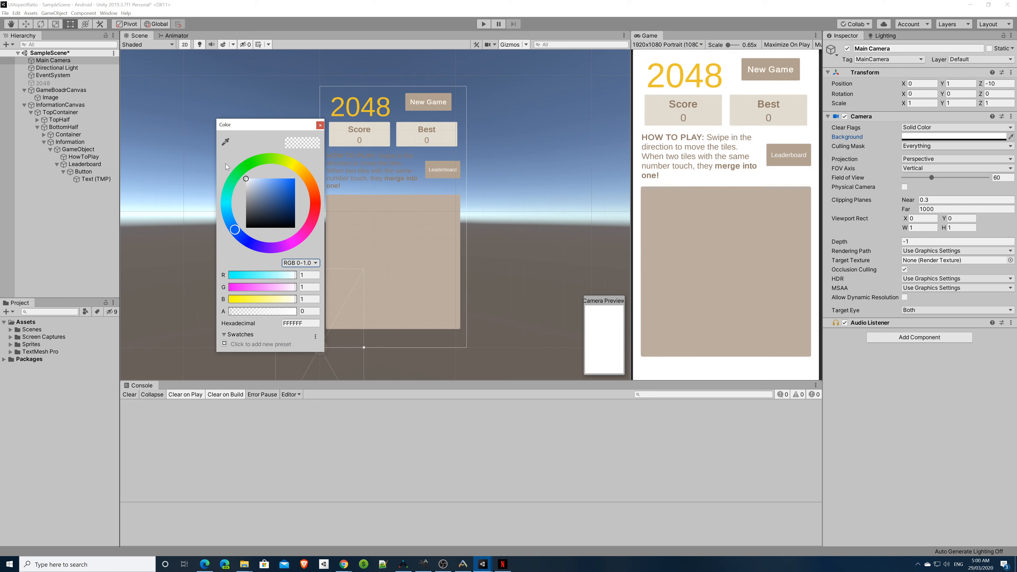
pyautogui.click(320, 126)
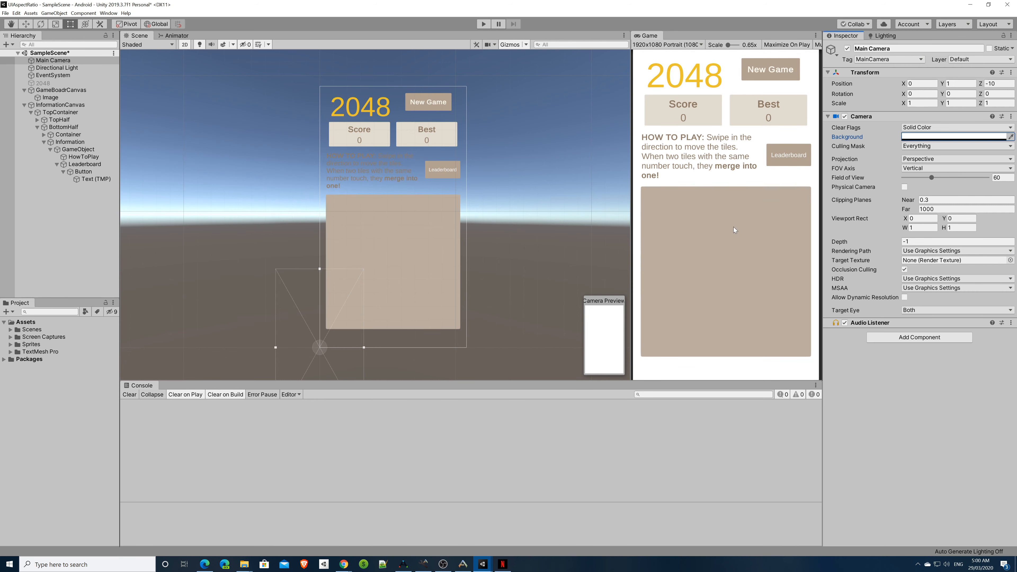
# Step: Save the scene and, in the 2960x1440 Portrait game view, try InformationCanvas's Match at 1 before setting it to 0
pyautogui.click(60, 104)
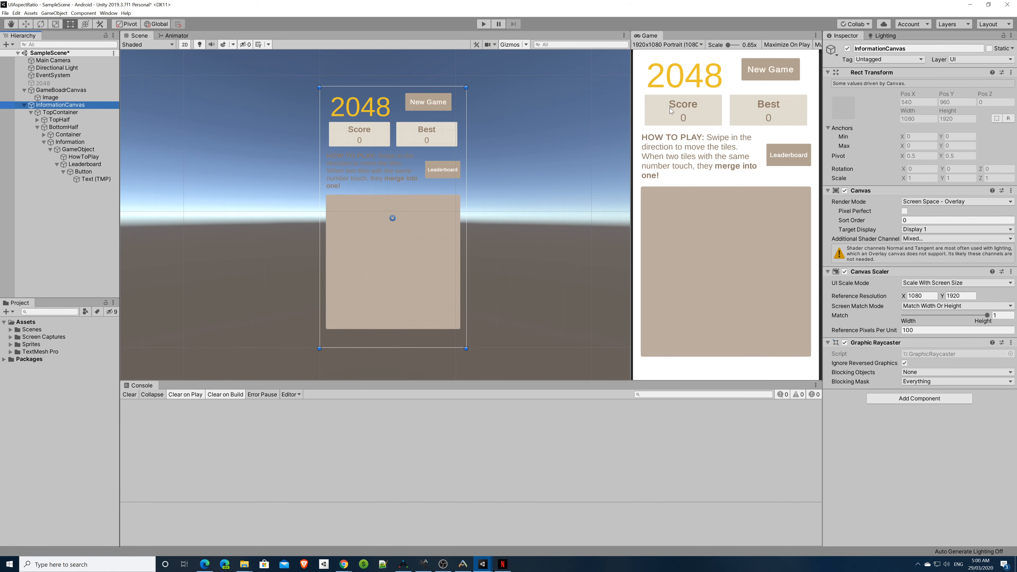
pyautogui.hotkey('ctrl', 's')
pyautogui.click(671, 45)
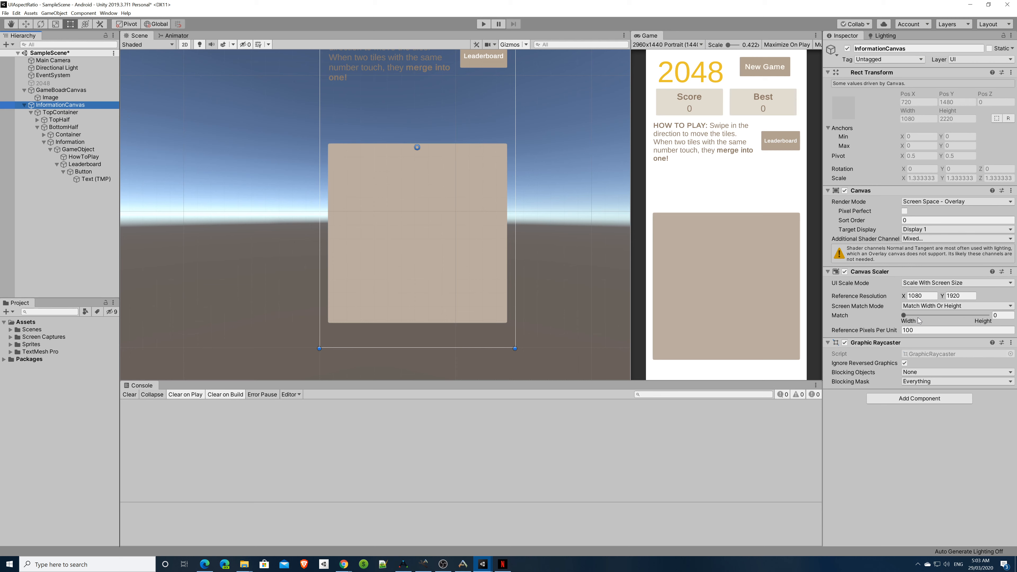
pyautogui.moveTo(904, 315); pyautogui.dragTo(998, 317)
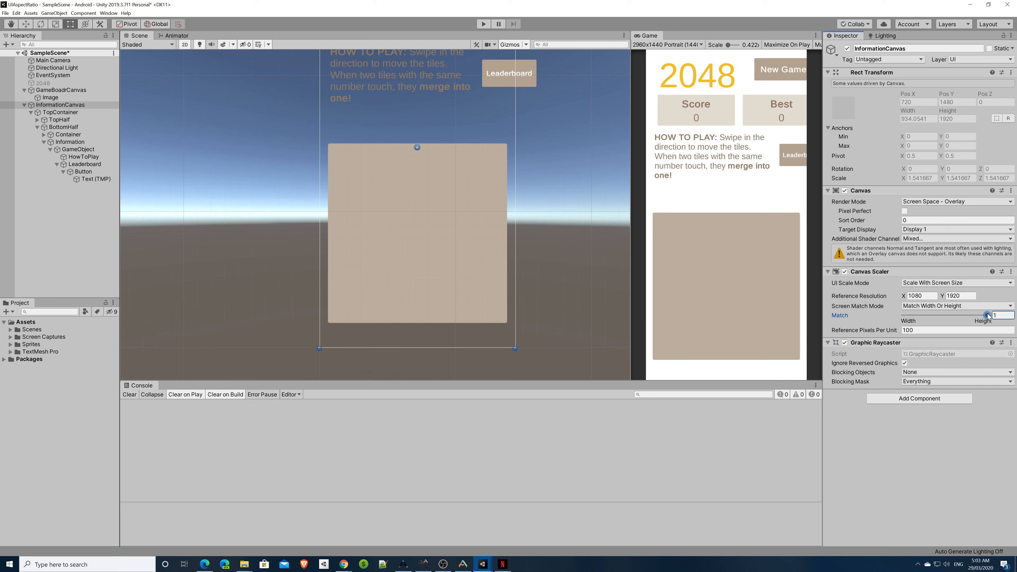
pyautogui.moveTo(994, 317); pyautogui.dragTo(898, 314)
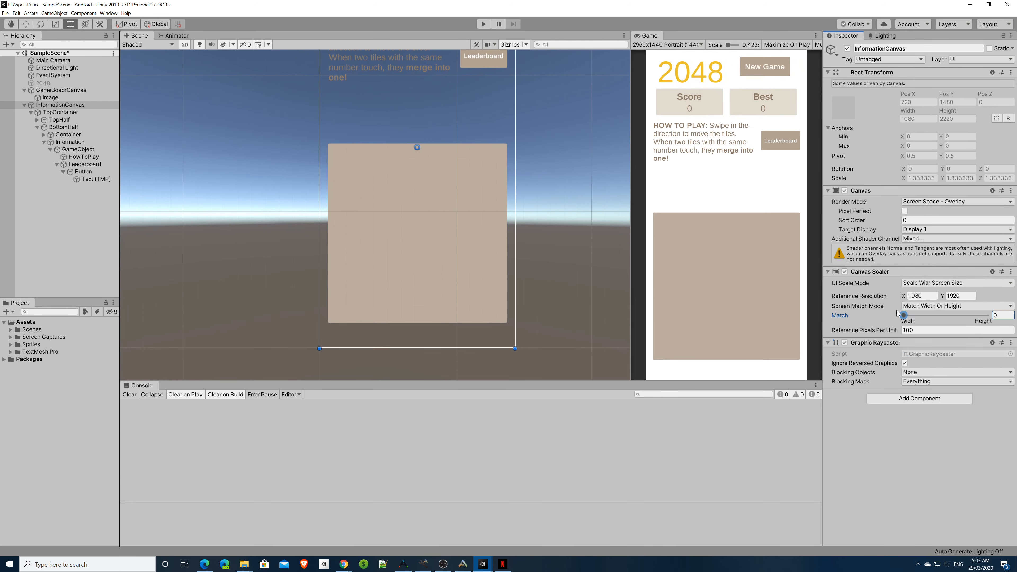
# Step: Compare the UI layout at 1920x1080, 2960x1440 and 2560x1440 Portrait resolutions and the 18:9 Portrait aspect ratio
pyautogui.click(667, 44)
pyautogui.click(664, 98)
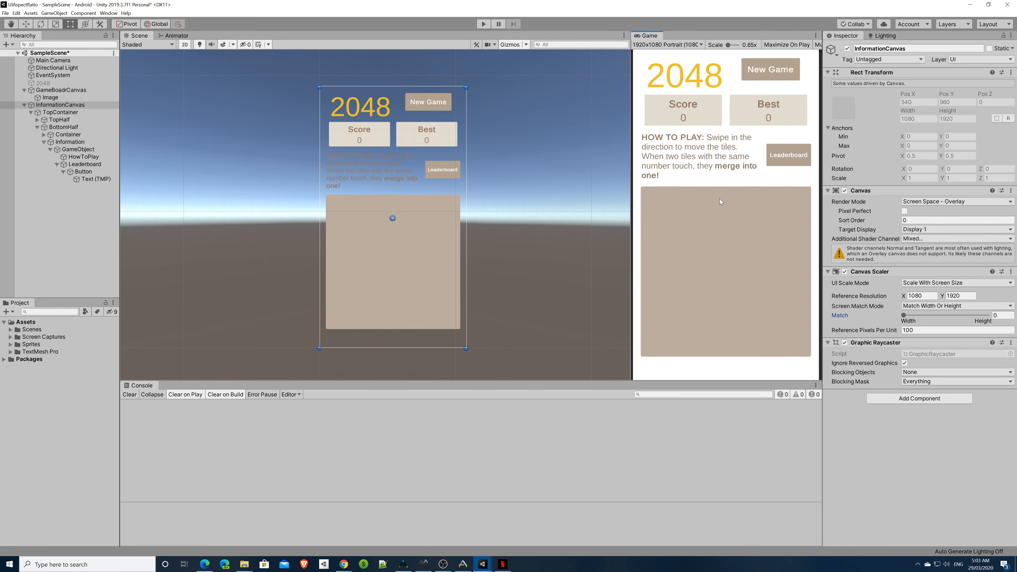
pyautogui.click(665, 44)
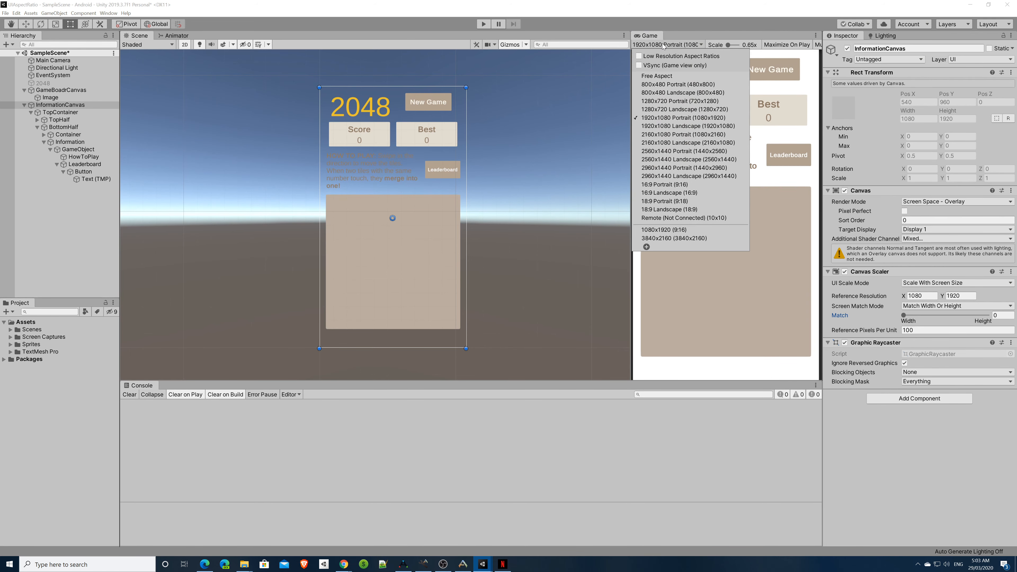
pyautogui.click(671, 167)
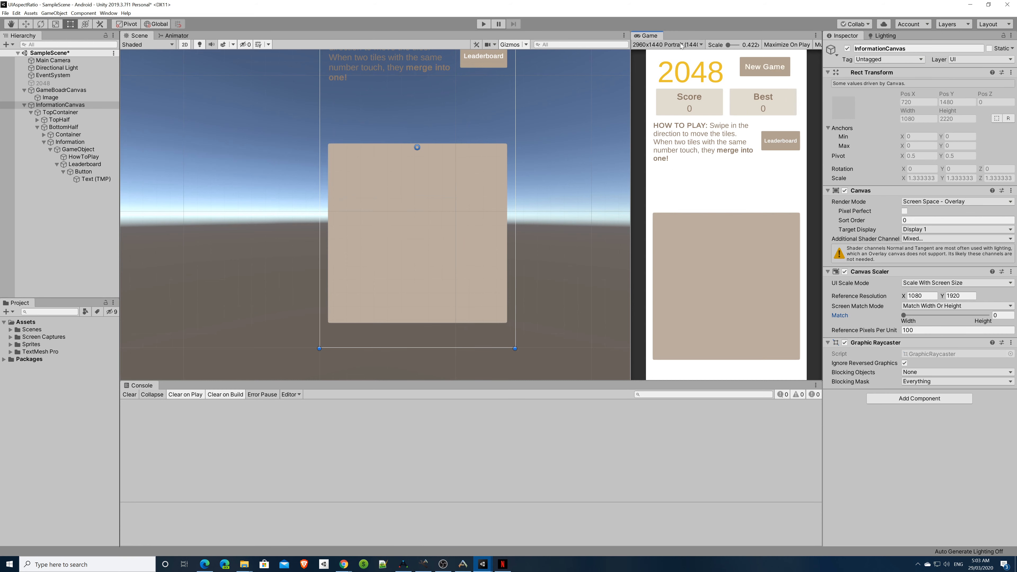
pyautogui.click(680, 44)
pyautogui.click(669, 153)
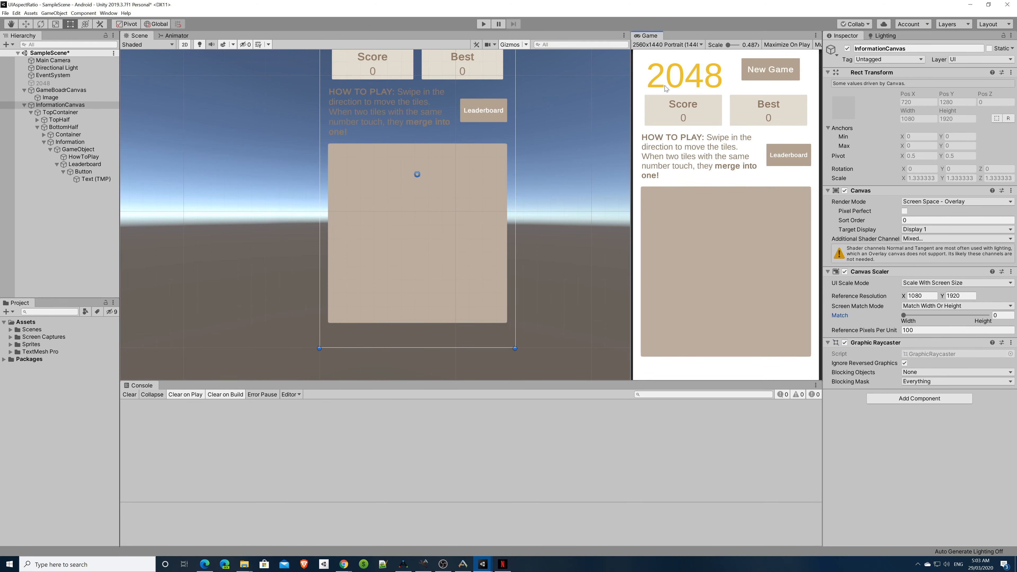
pyautogui.click(664, 45)
pyautogui.click(668, 199)
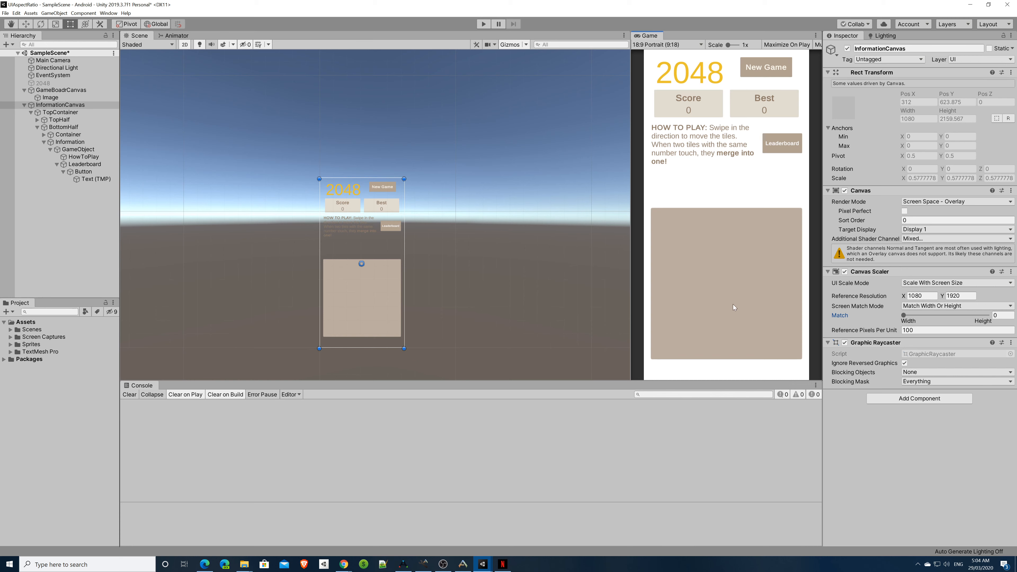
# Step: Collapse the Information object's children and select its parent, BottomHalf
pyautogui.click(44, 142)
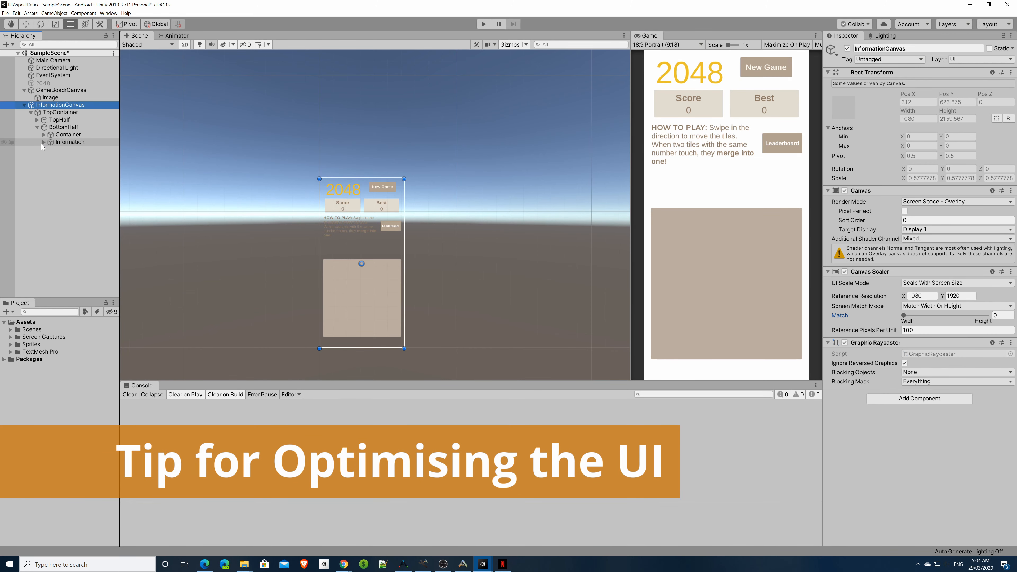
pyautogui.click(34, 127)
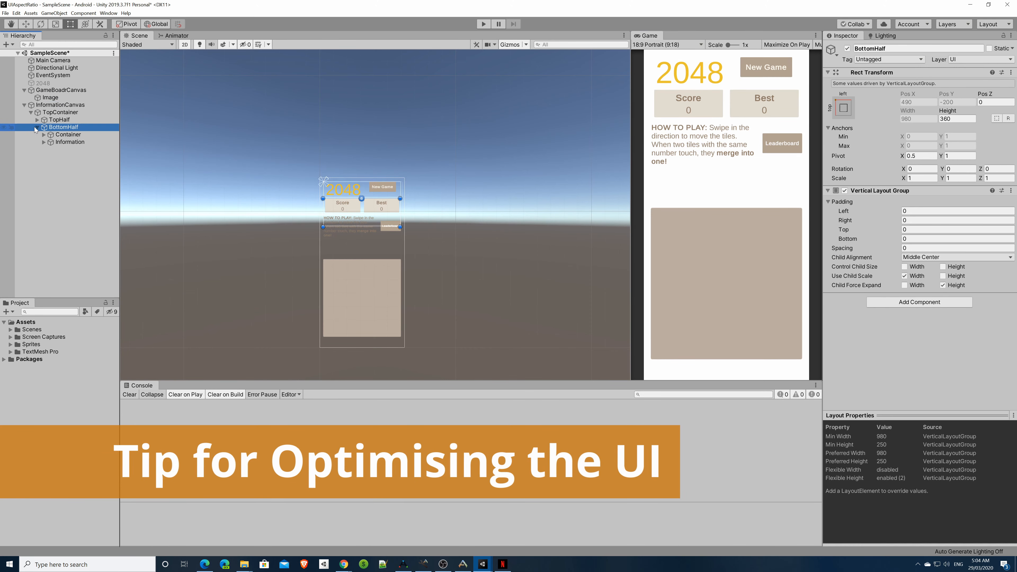